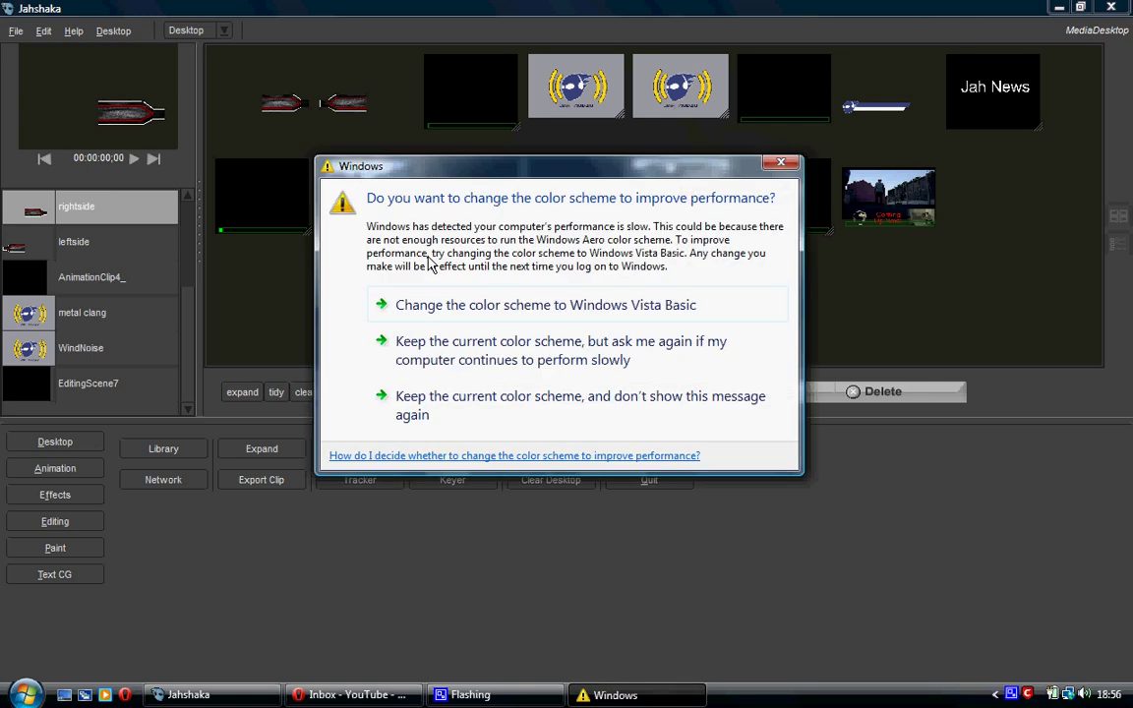
Step: Place EditingScene7 on the Editing timeline and play back its FreeWareFrolics lower-third animation
click(397, 342)
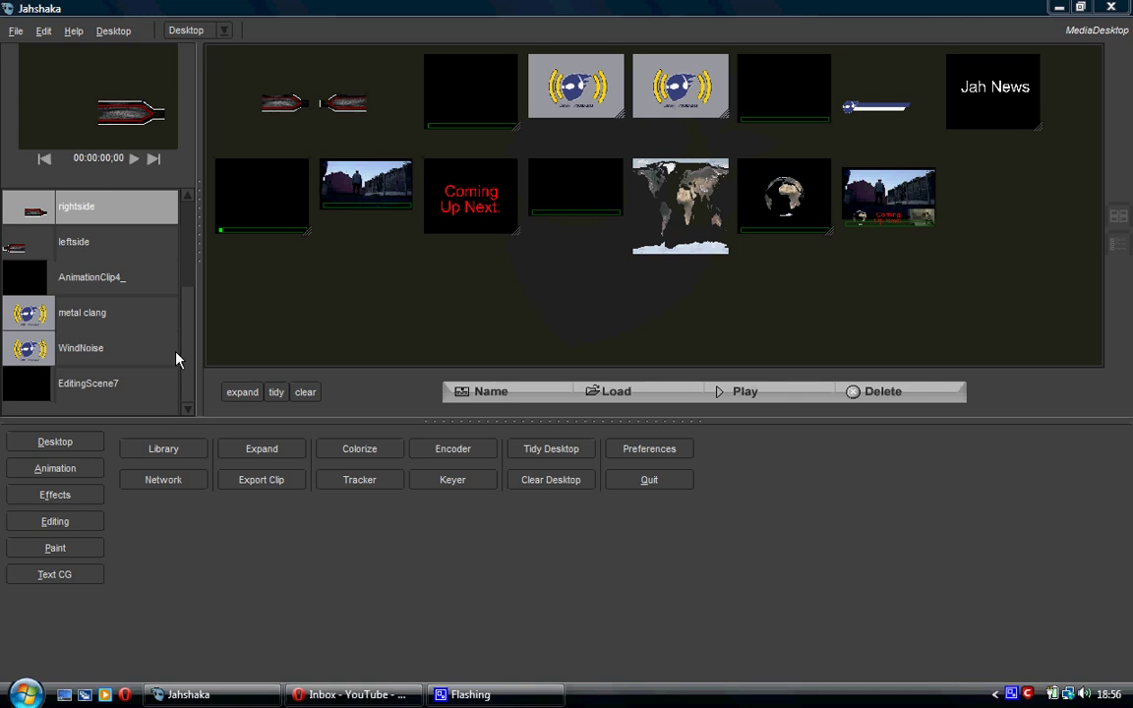
click(57, 524)
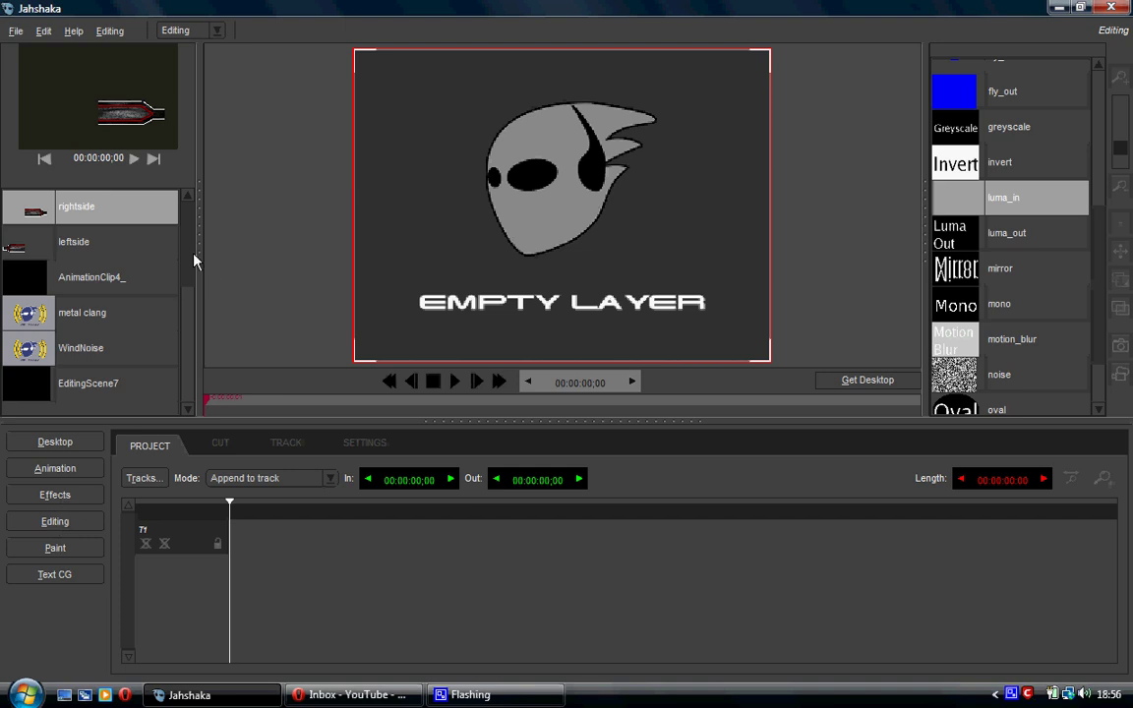
scroll(193, 261, down, 2)
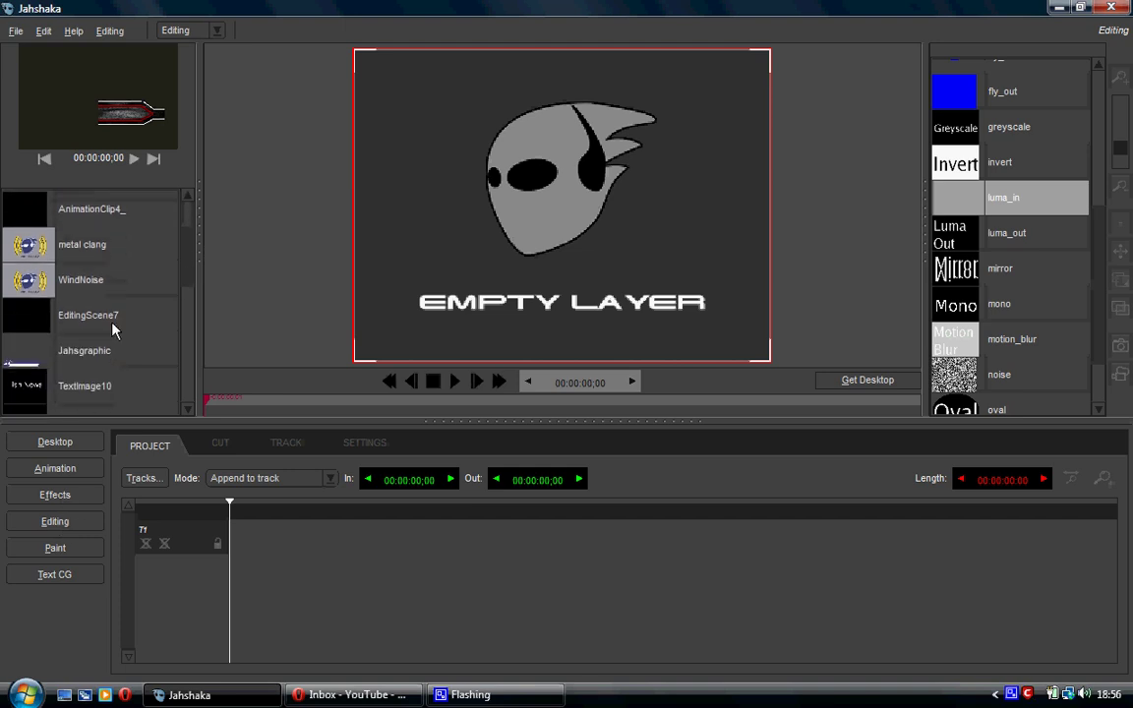
drag(110, 322, 282, 535)
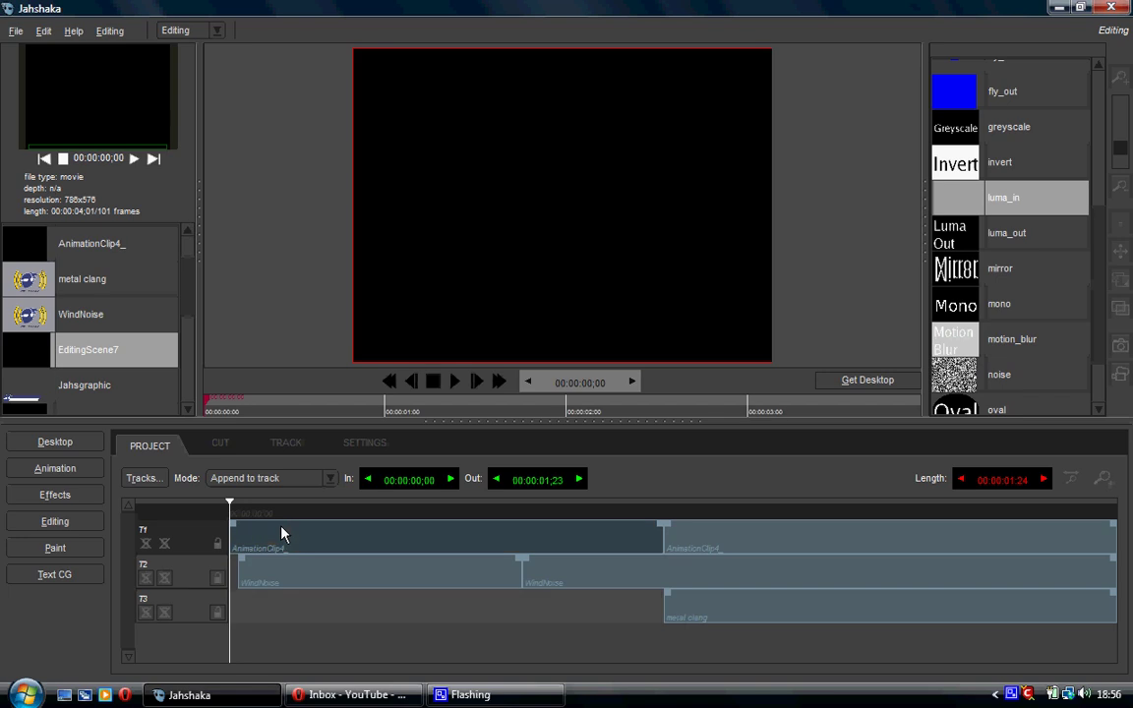
click(451, 383)
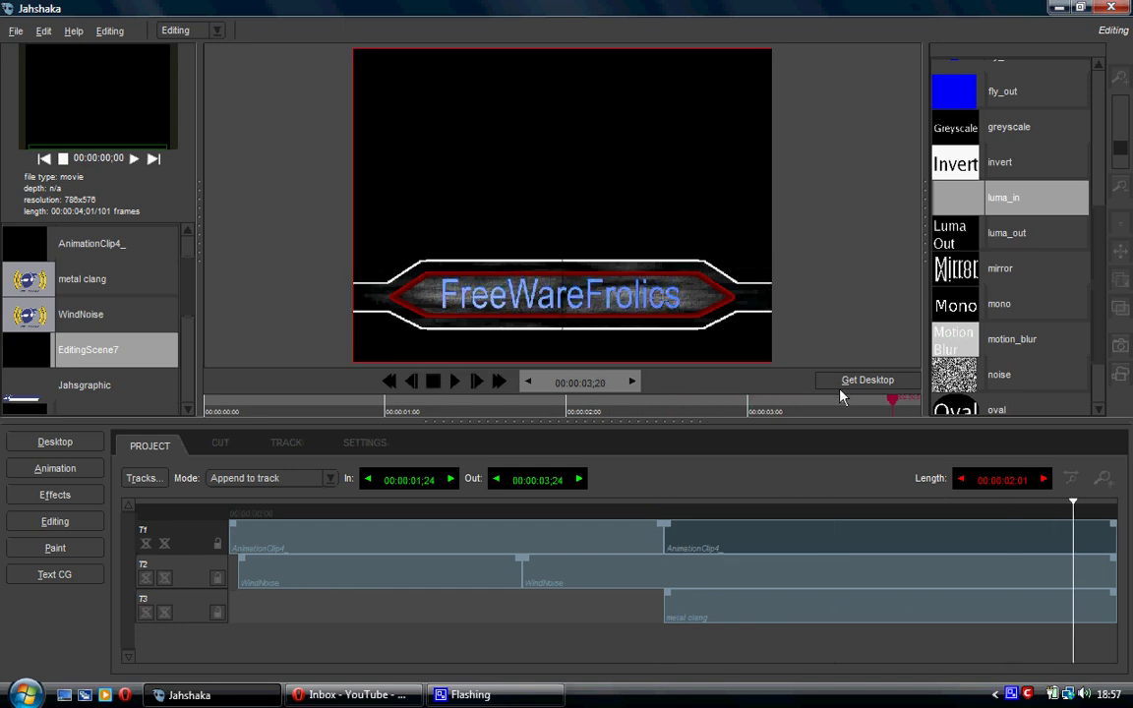
mouse_move(887, 404)
mouse_down()
mouse_move(430, 410)
mouse_move(797, 417)
mouse_move(471, 404)
mouse_move(793, 416)
mouse_move(517, 399)
mouse_move(640, 398)
mouse_up()
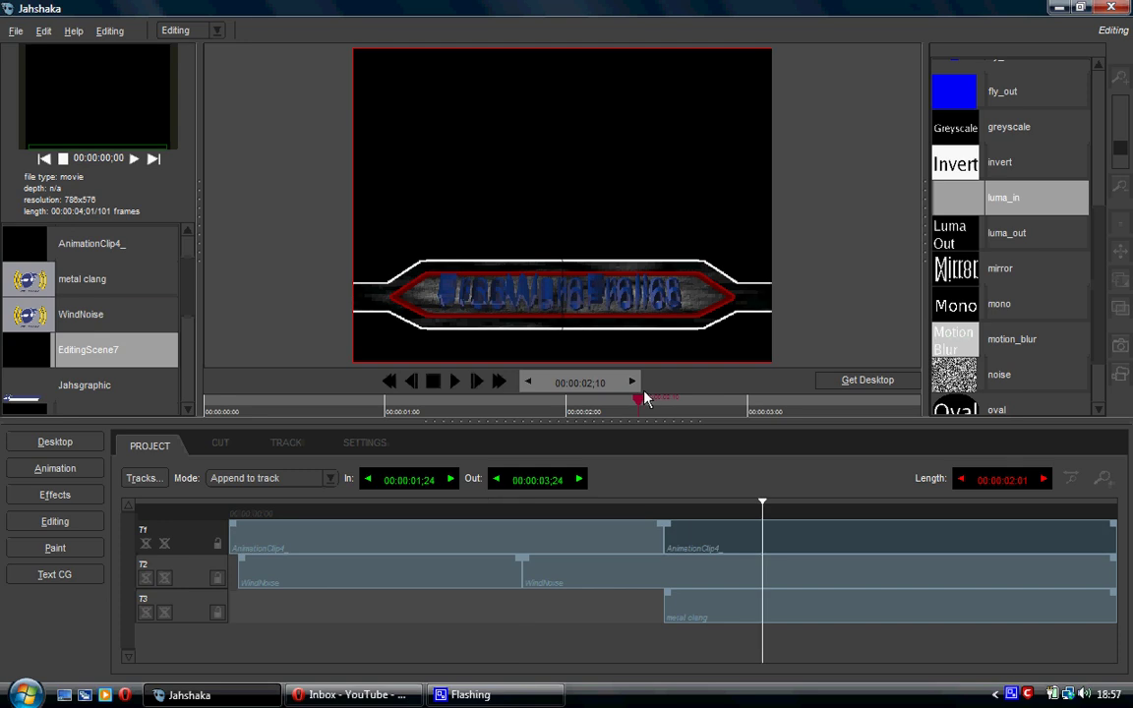
Step: In the Animation module, load the lt1.jsf scene from the Desktop
click(69, 468)
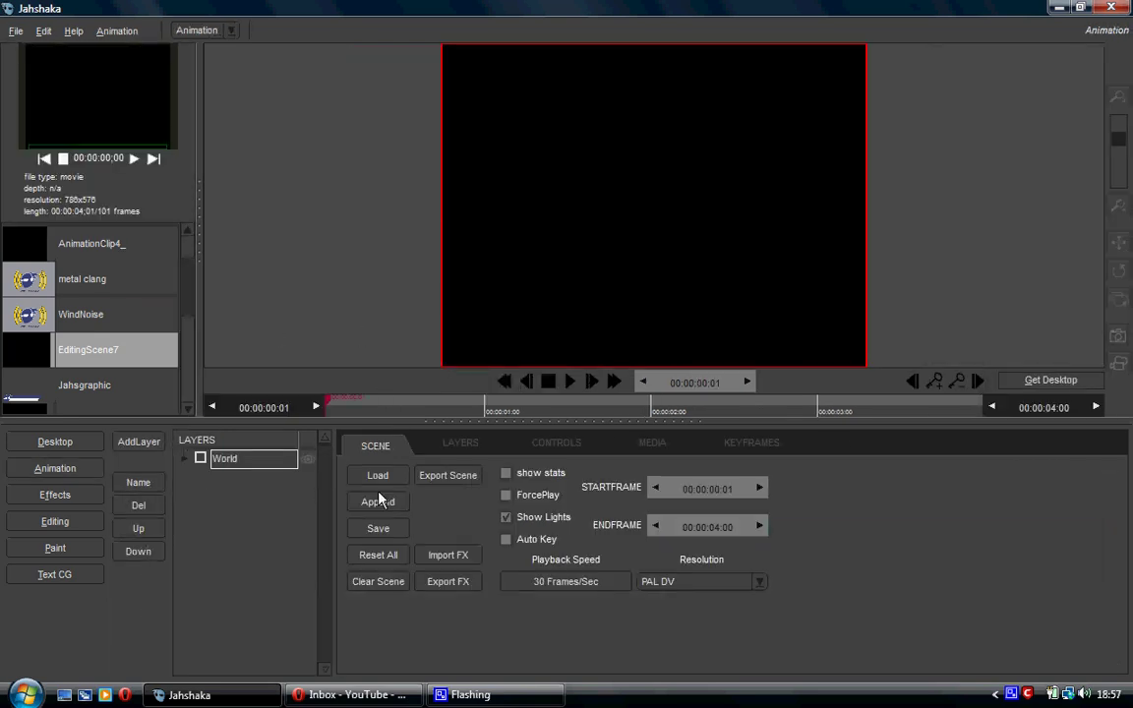
click(412, 474)
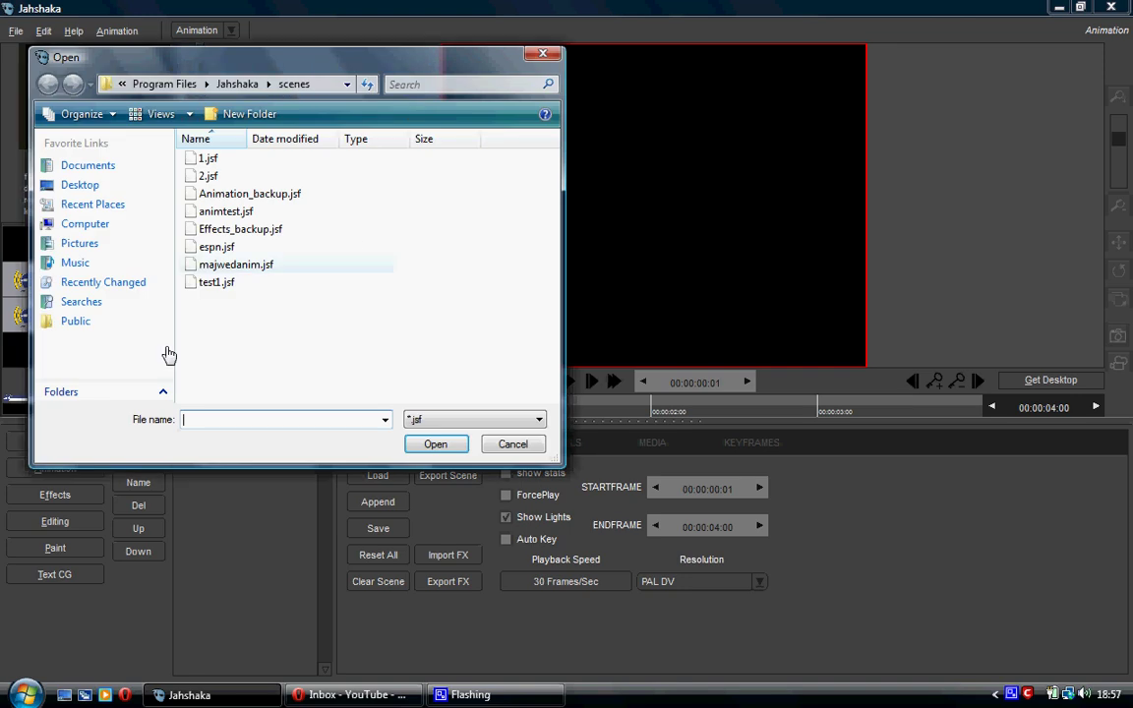
click(98, 187)
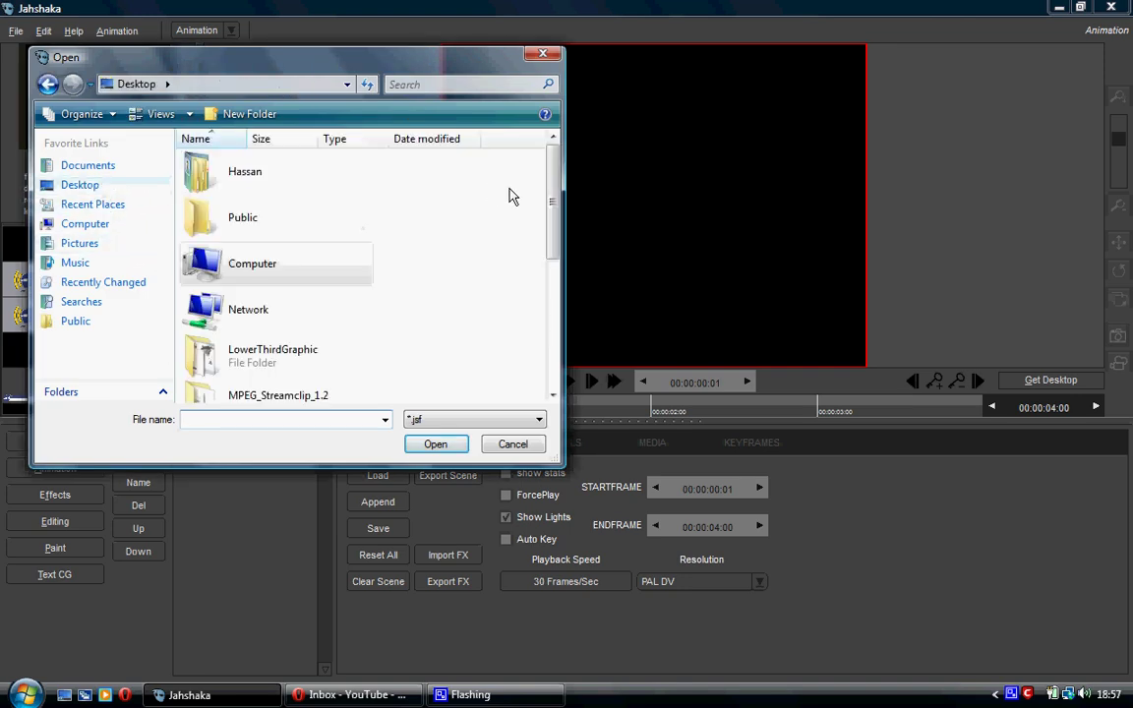
drag(556, 197, 557, 354)
click(261, 390)
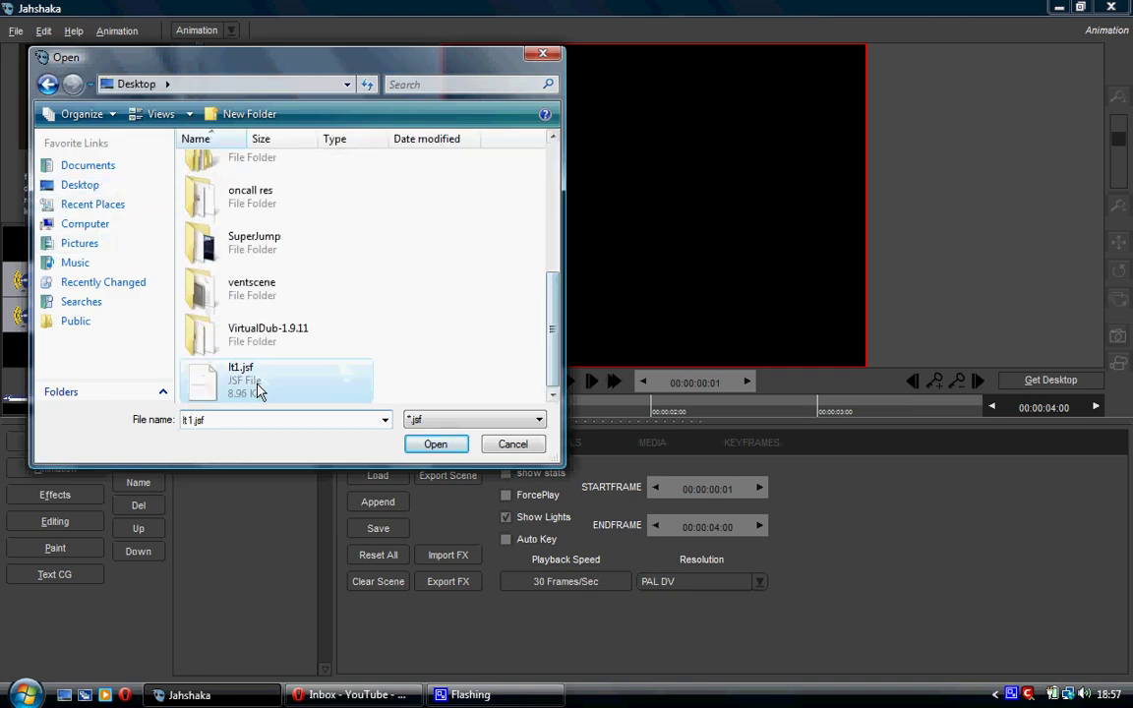
click(443, 449)
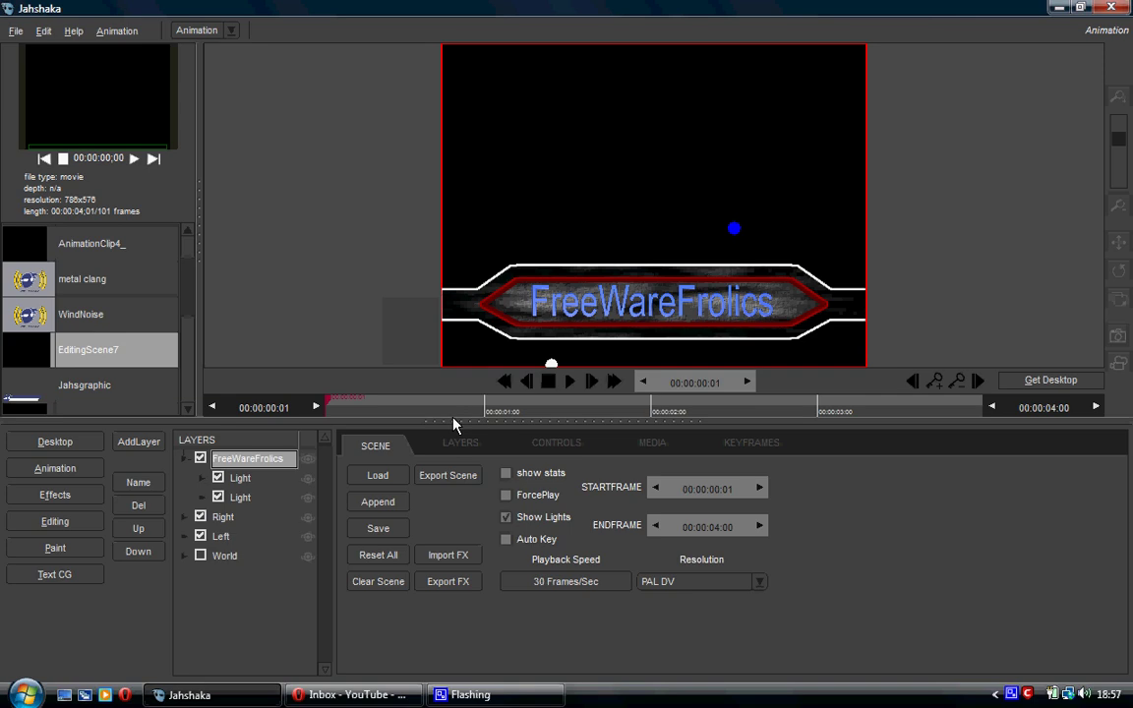
Step: Inspect the Left, Right, title and light layers while scrubbing the title into view
click(230, 536)
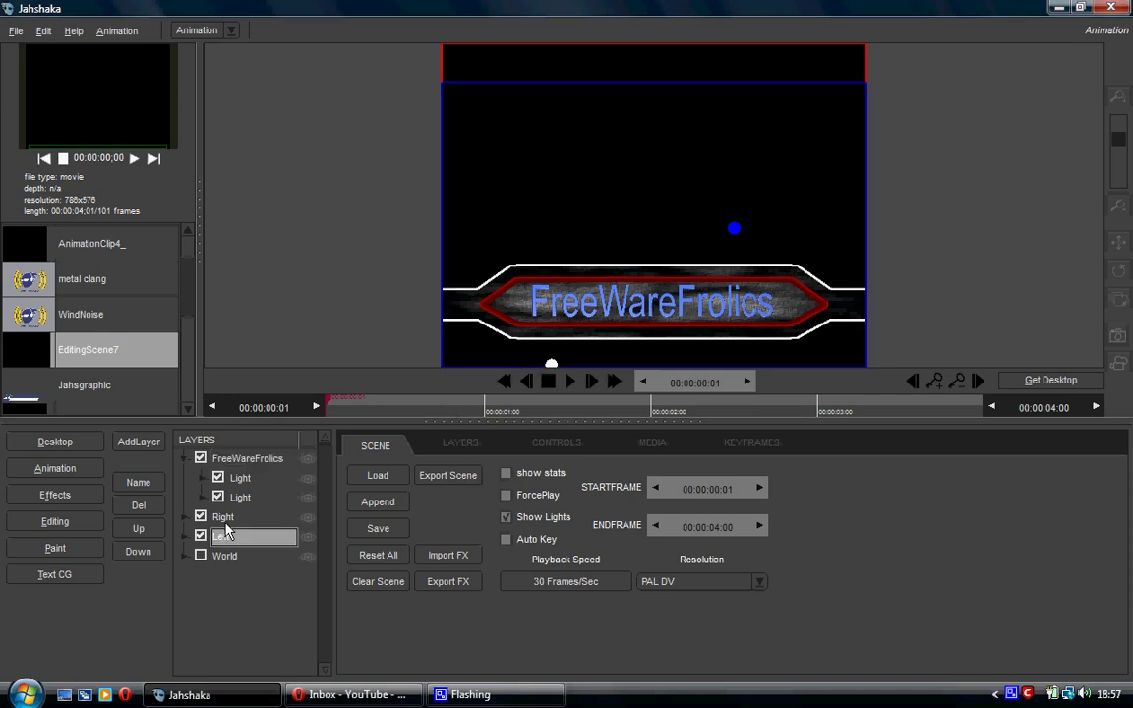
click(227, 517)
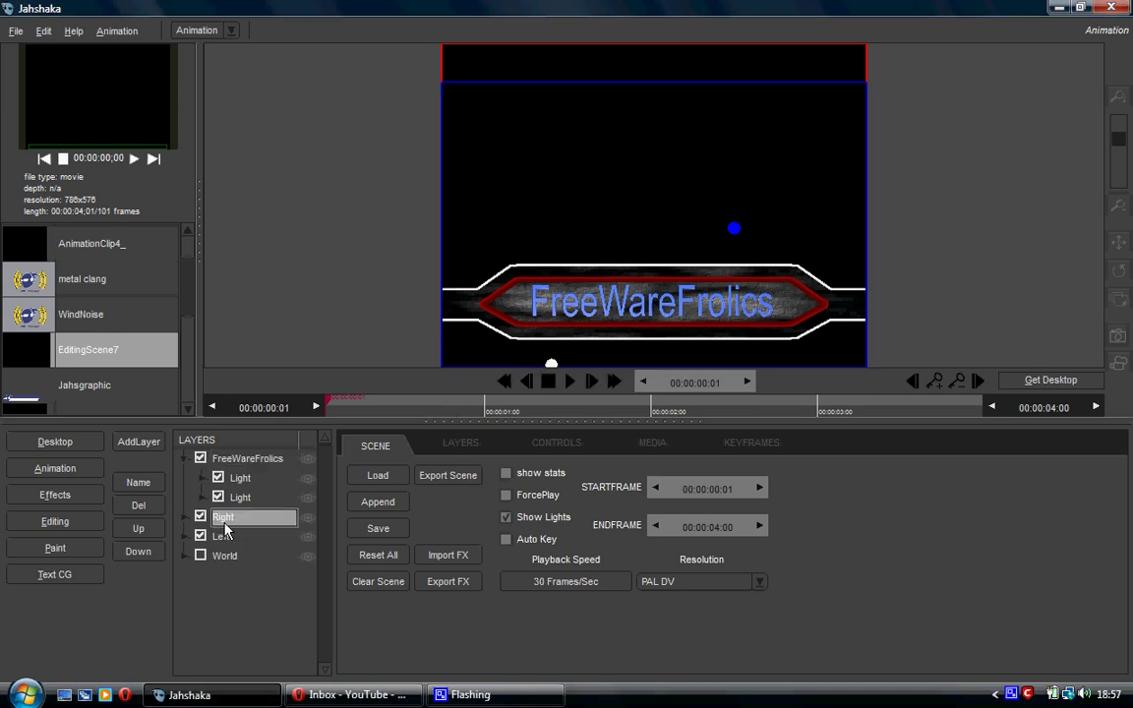
click(241, 458)
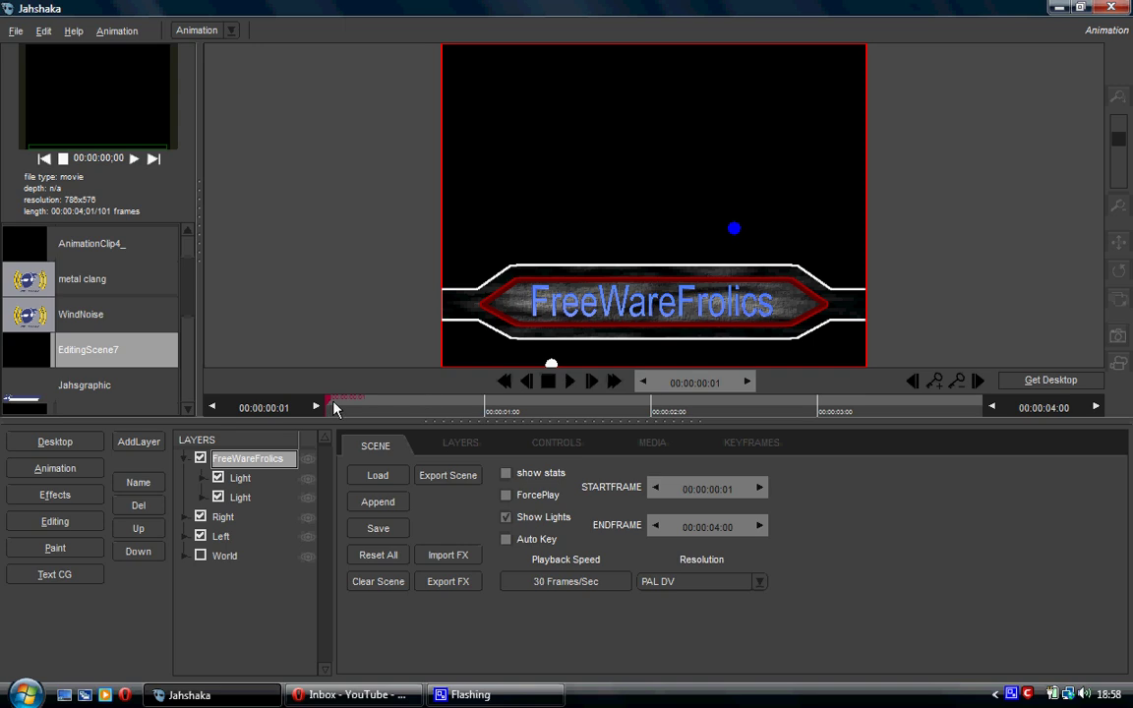
drag(331, 404, 697, 403)
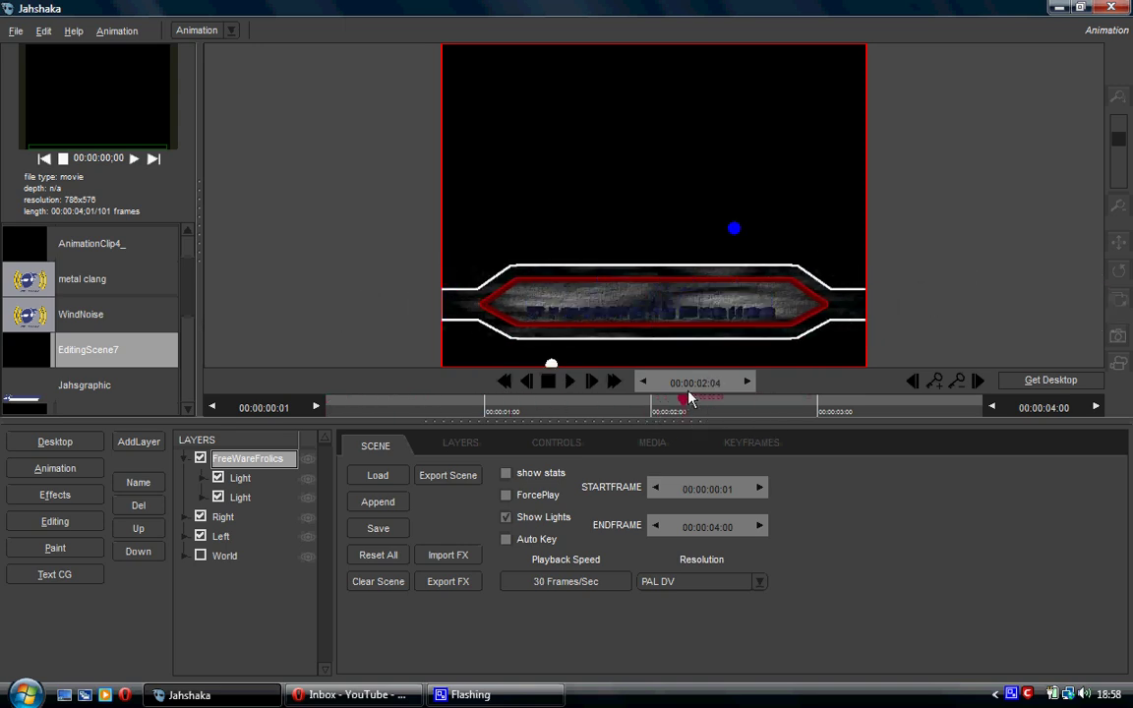
click(245, 478)
click(246, 497)
drag(677, 409, 770, 398)
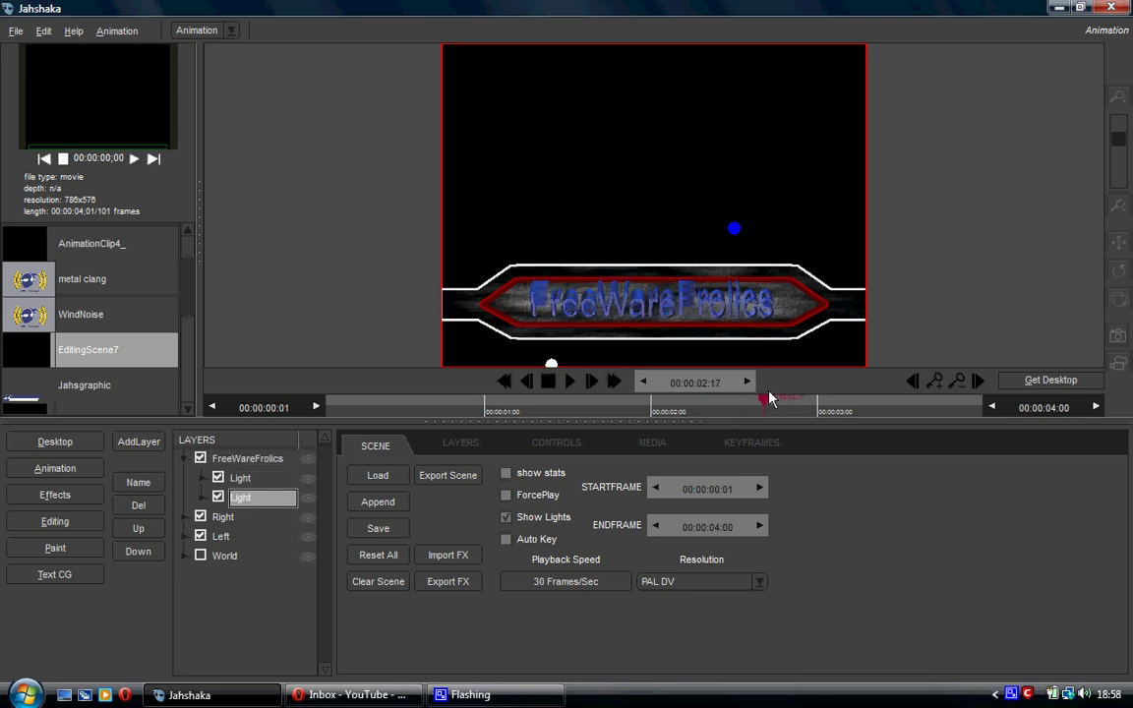
click(218, 477)
click(218, 498)
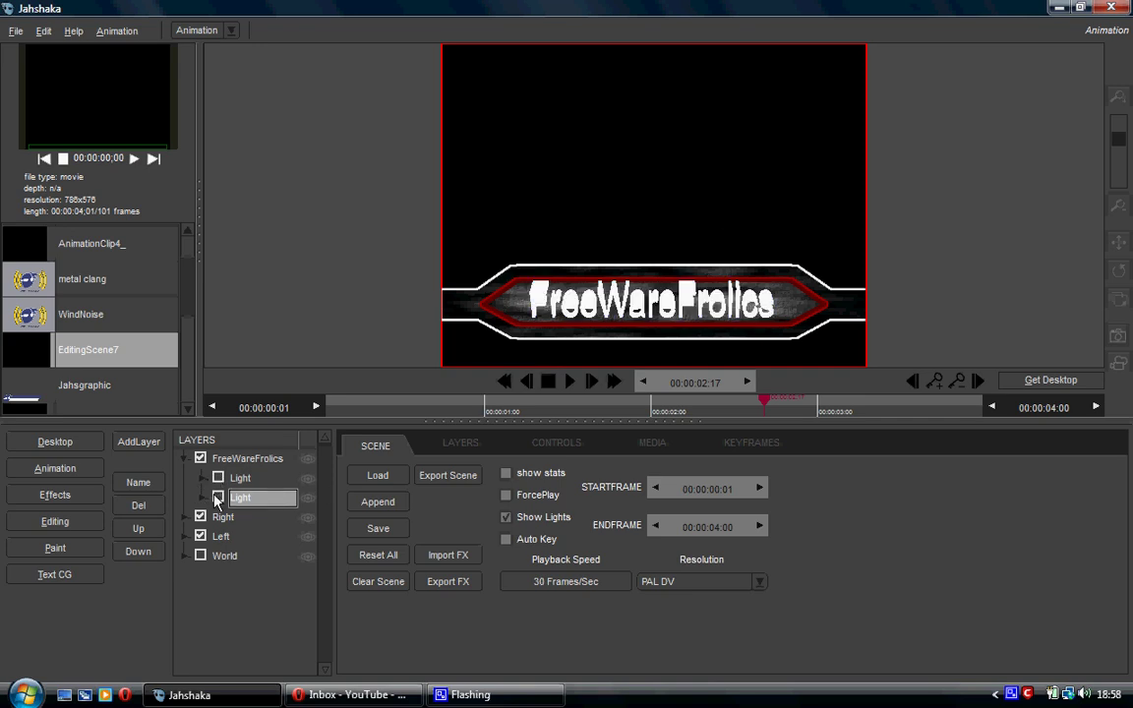
click(218, 498)
click(219, 477)
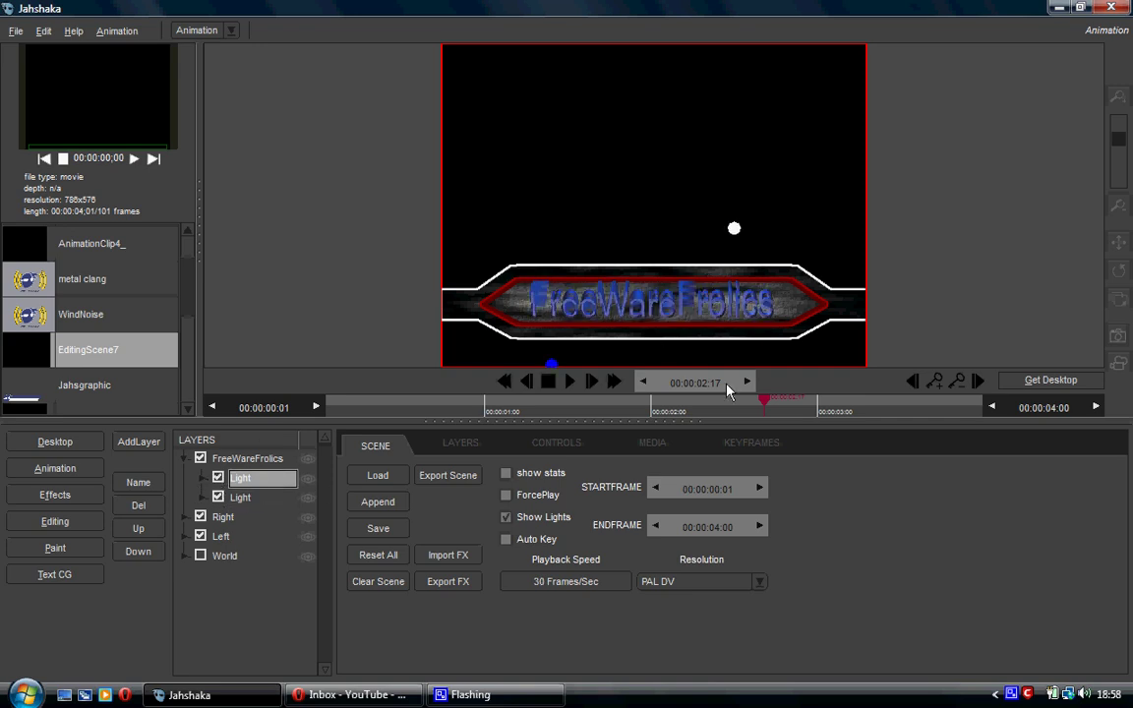
drag(764, 408, 735, 407)
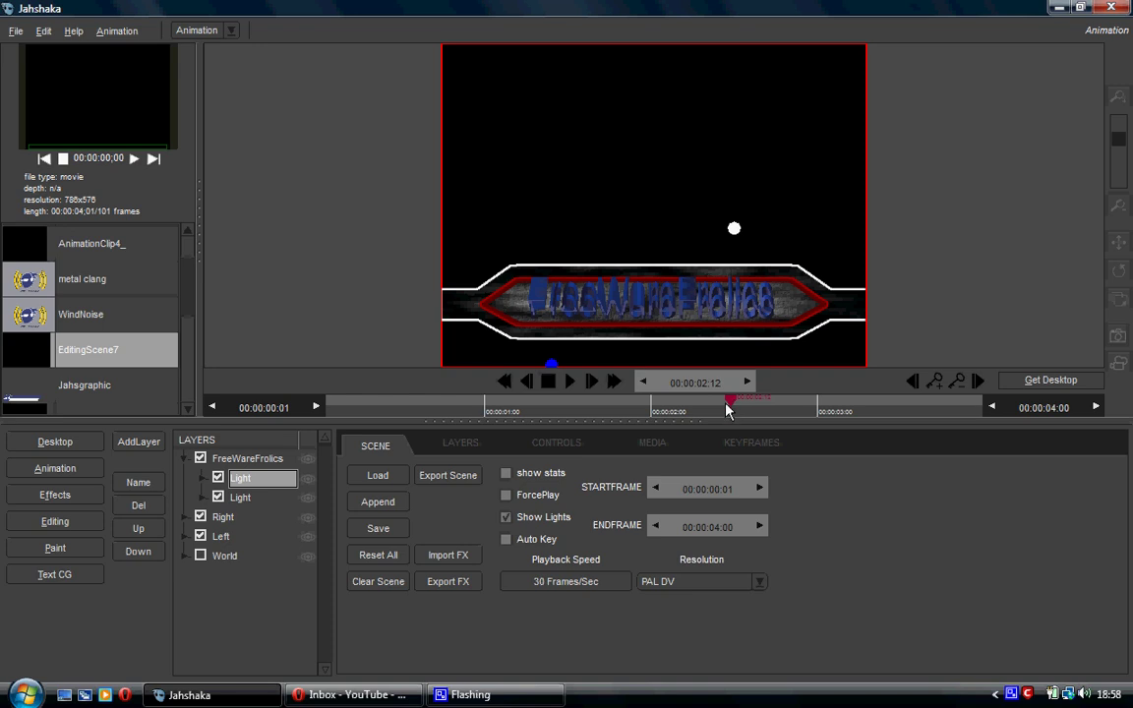
drag(735, 406, 632, 385)
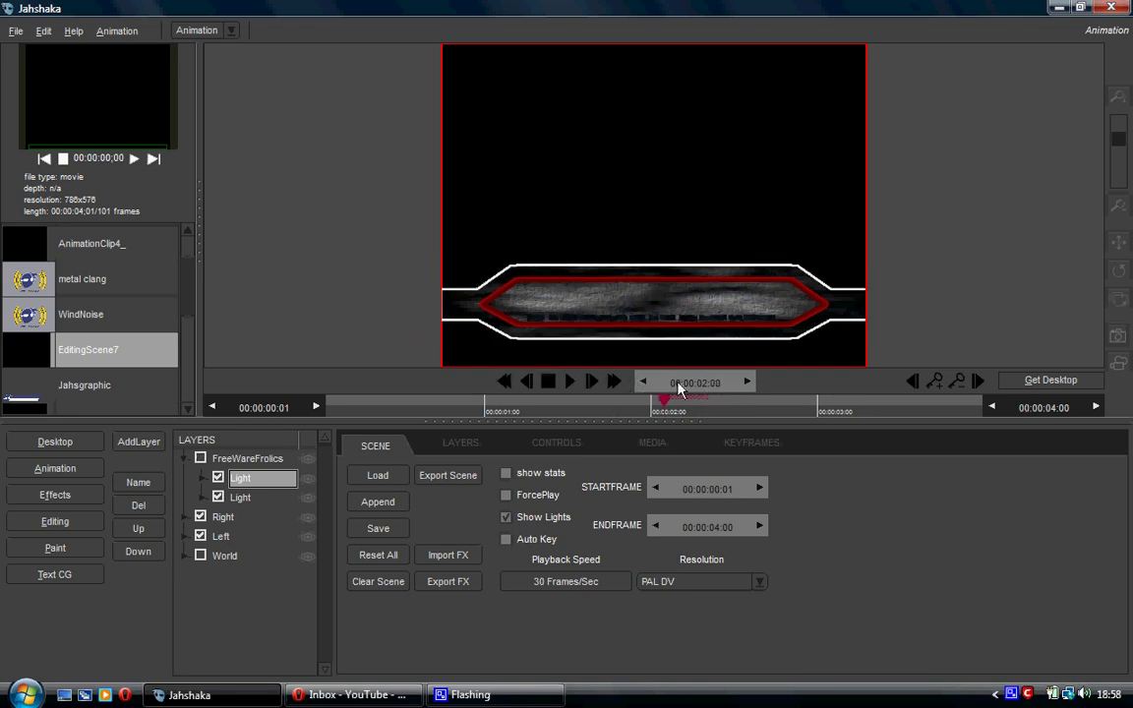
click(219, 518)
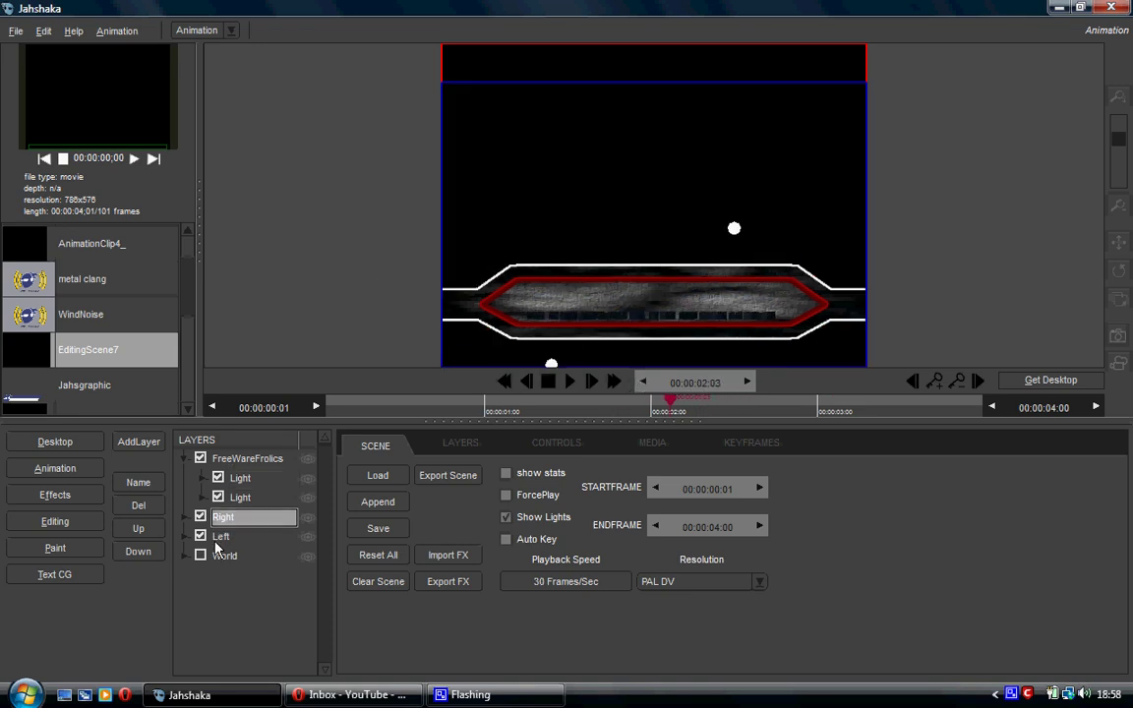
click(218, 538)
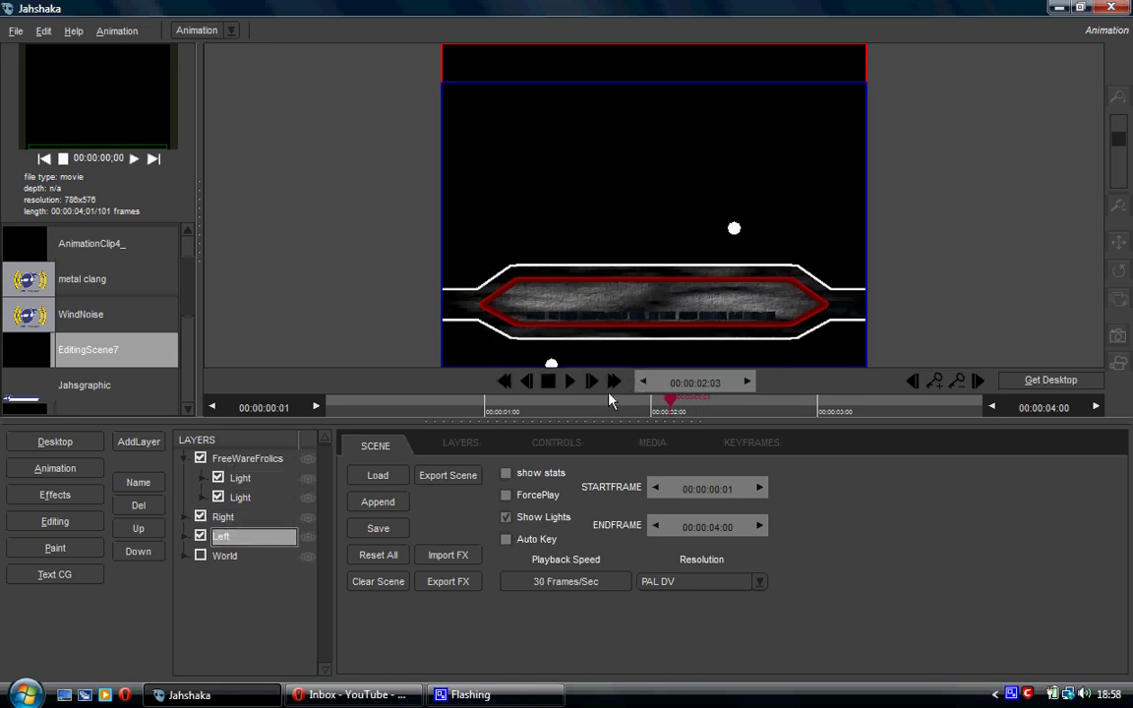
click(578, 402)
drag(573, 401, 748, 385)
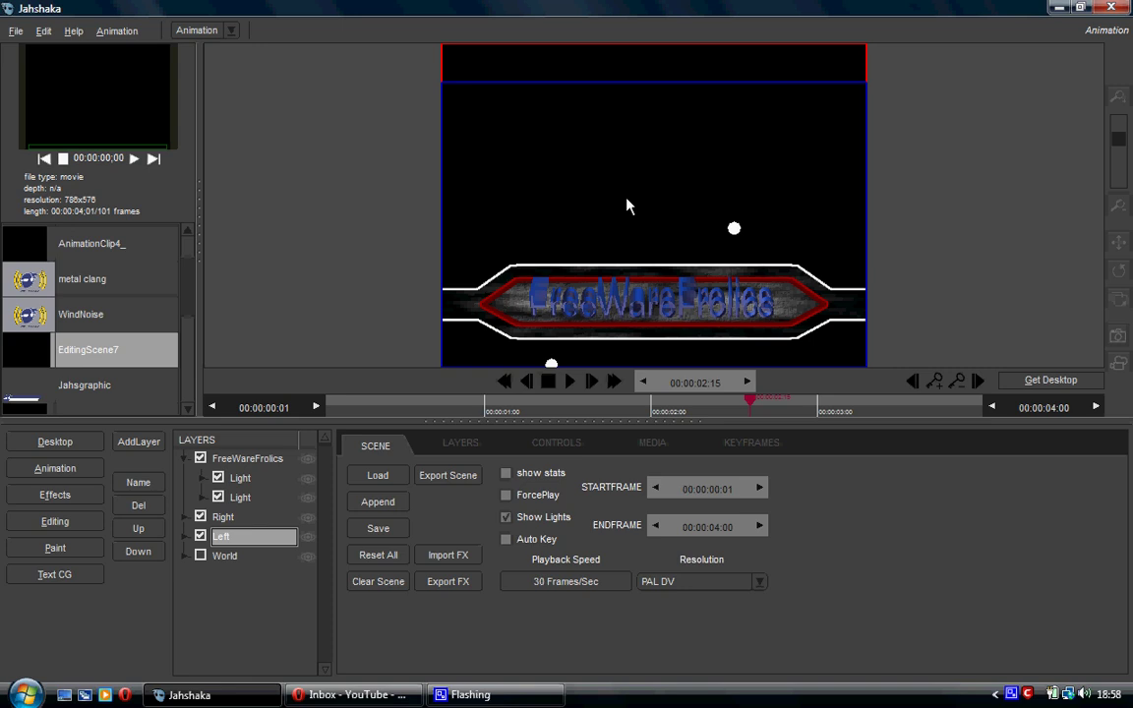
Step: Add an empty layer and move it down the stack to just above World
click(143, 444)
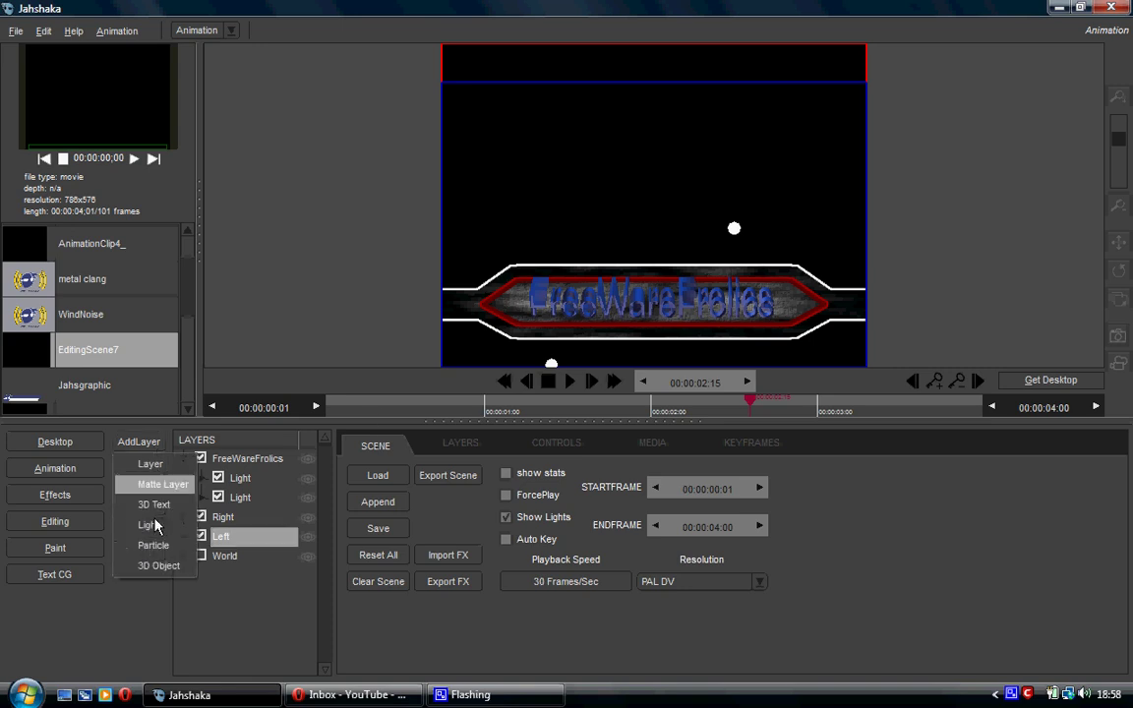
click(165, 470)
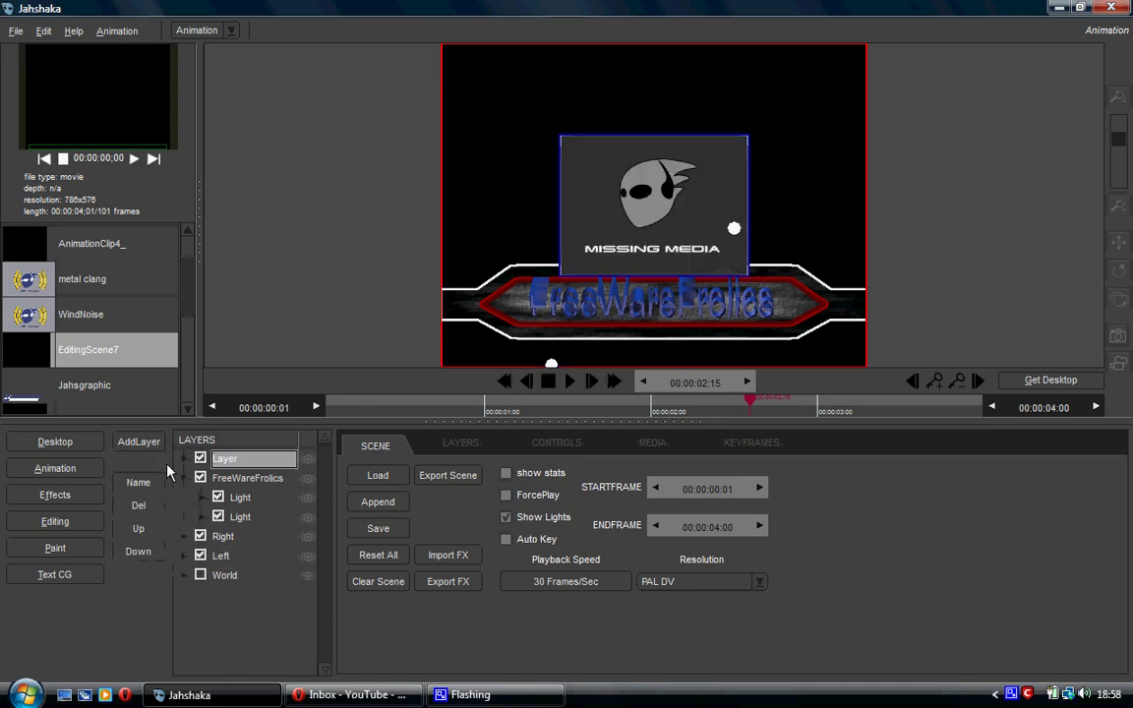
click(137, 552)
click(138, 552)
click(138, 552)
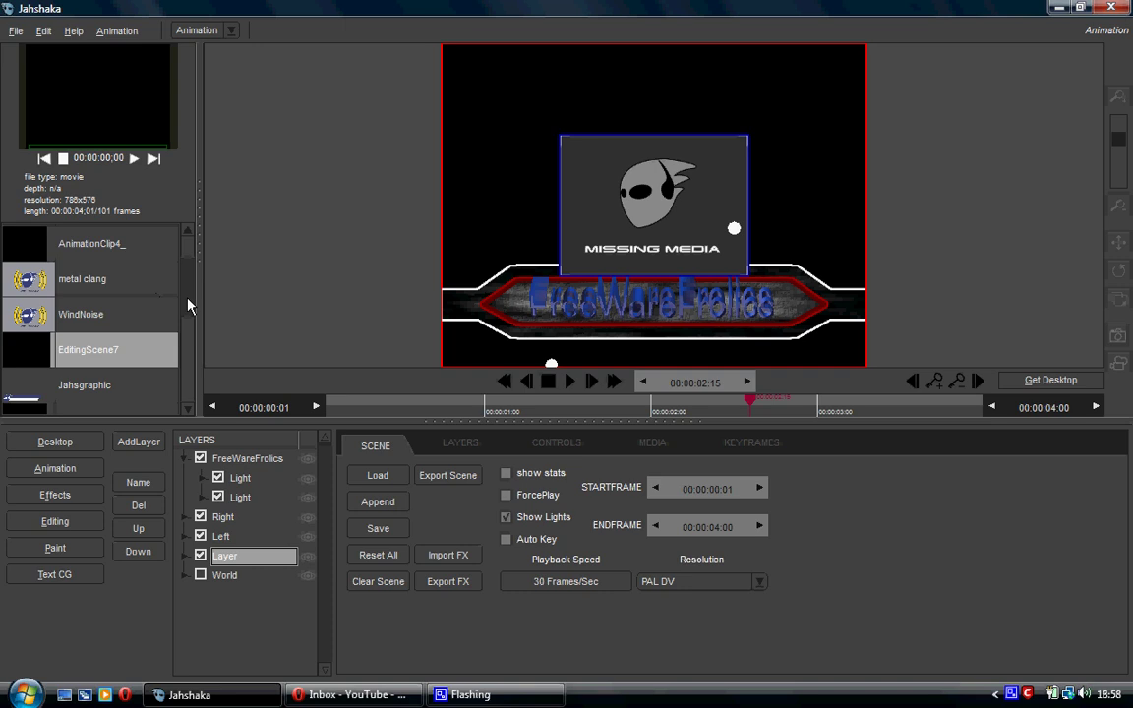
Step: Fill the new layer with the outdoor clip of the man by the fence and scrub the composite
scroll(160, 335, down, 5)
scroll(180, 375, up, 1)
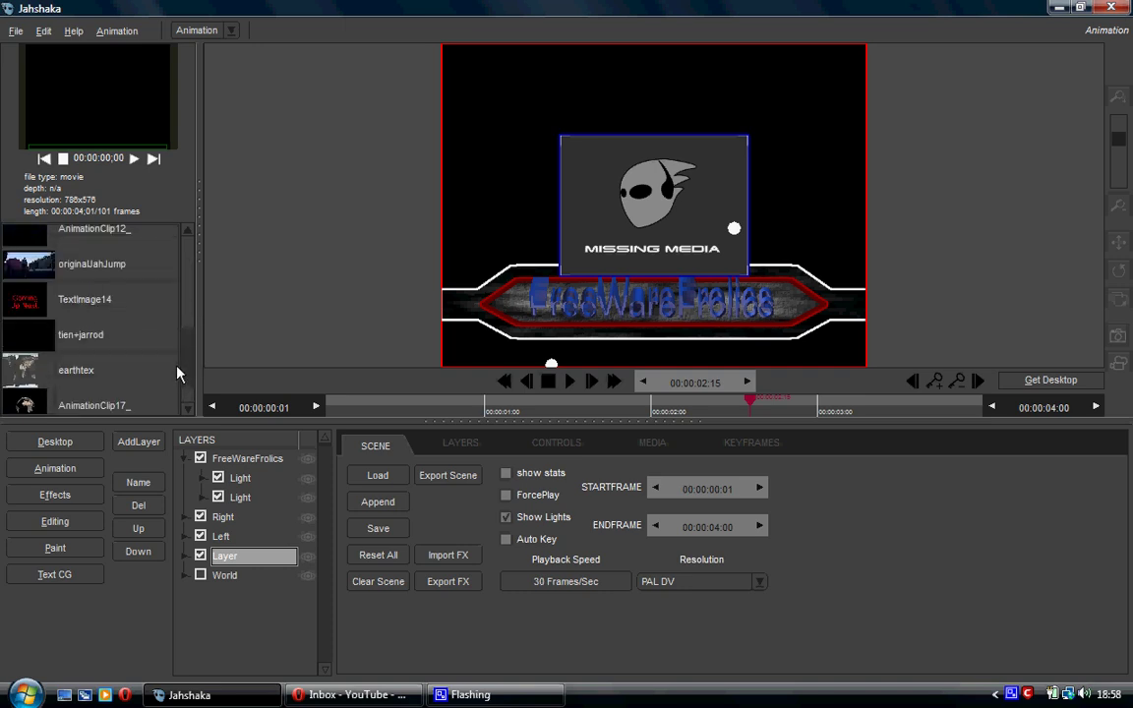
drag(121, 271, 517, 168)
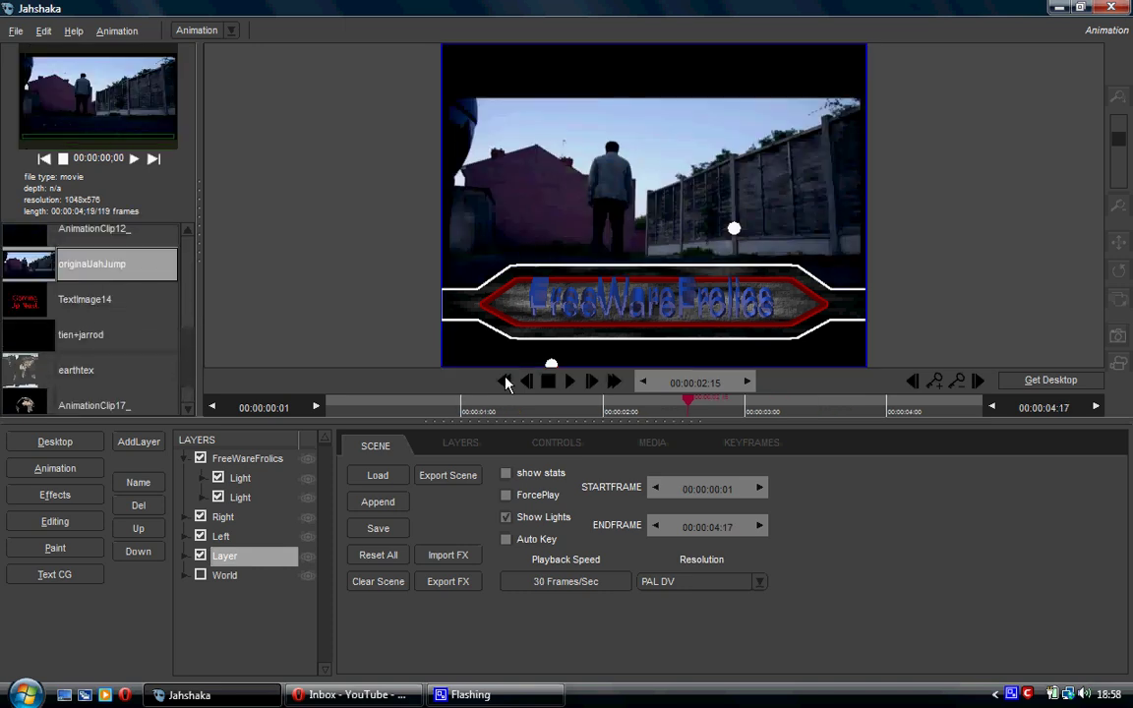
drag(679, 409, 706, 406)
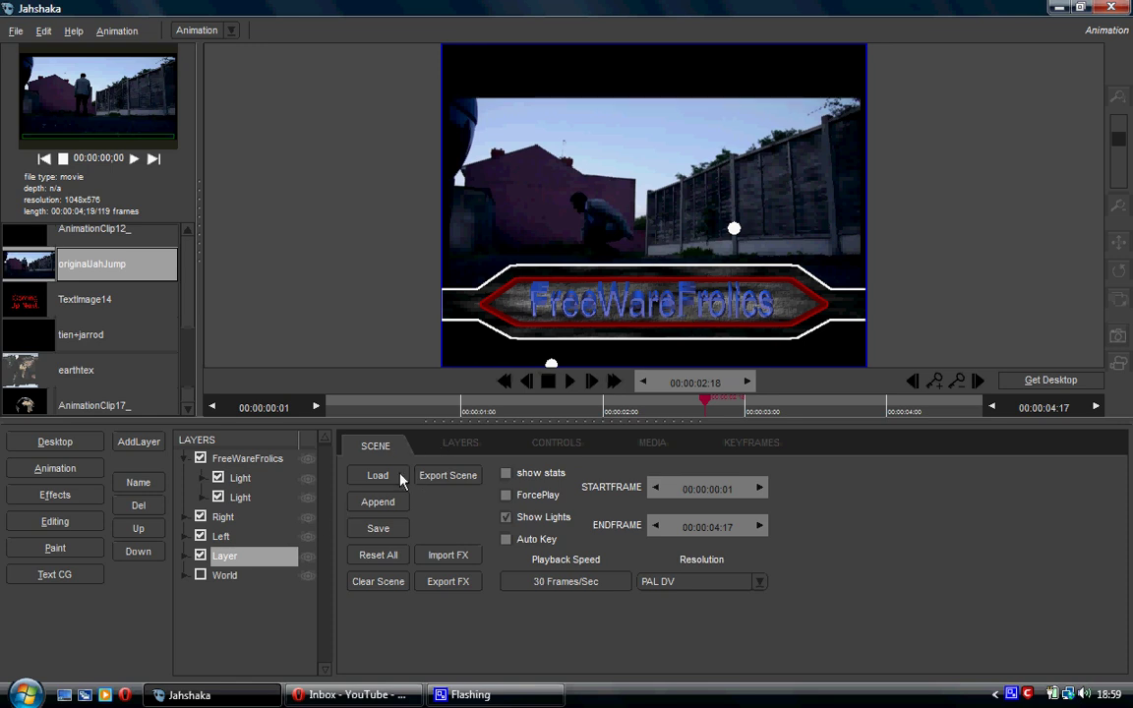
Step: Clear the animation scene and place AnimationClip12_ on Editing track T1
click(378, 582)
click(55, 469)
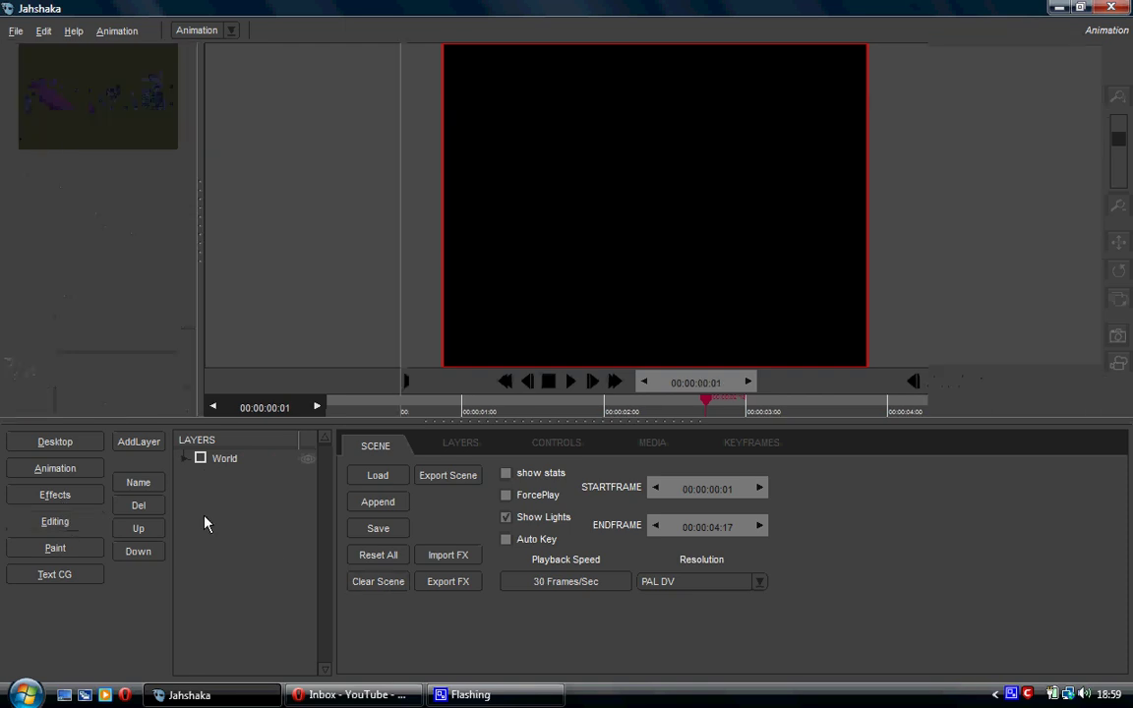
click(369, 451)
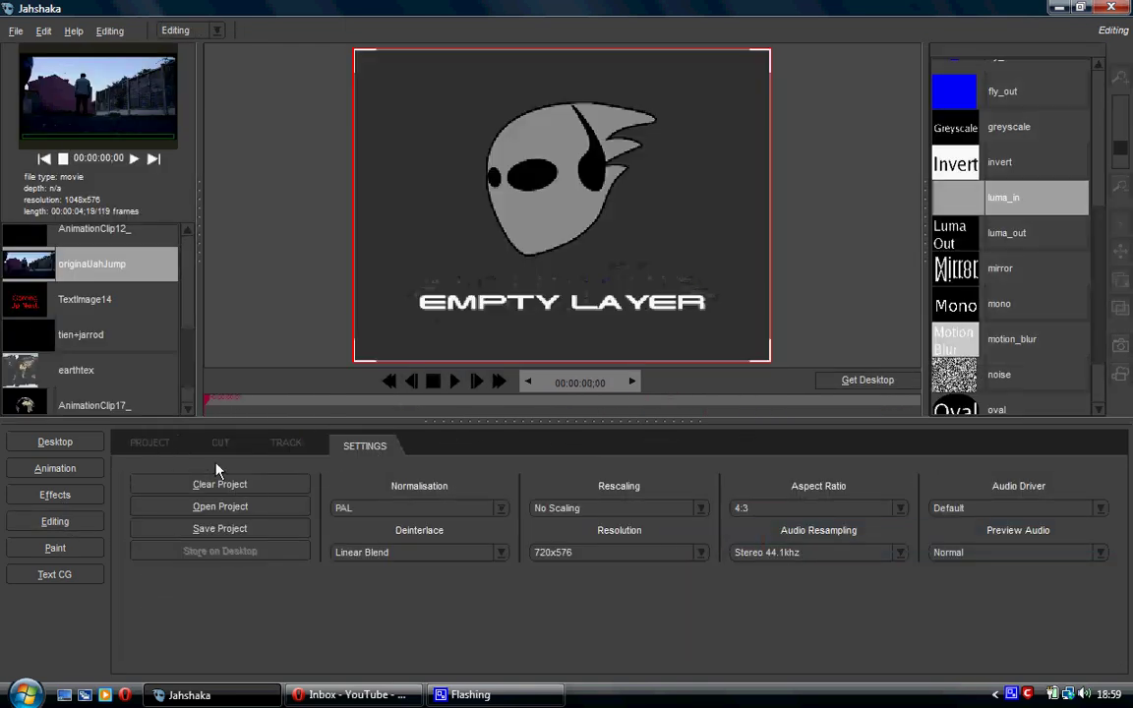
click(149, 445)
scroll(187, 354, down, 1)
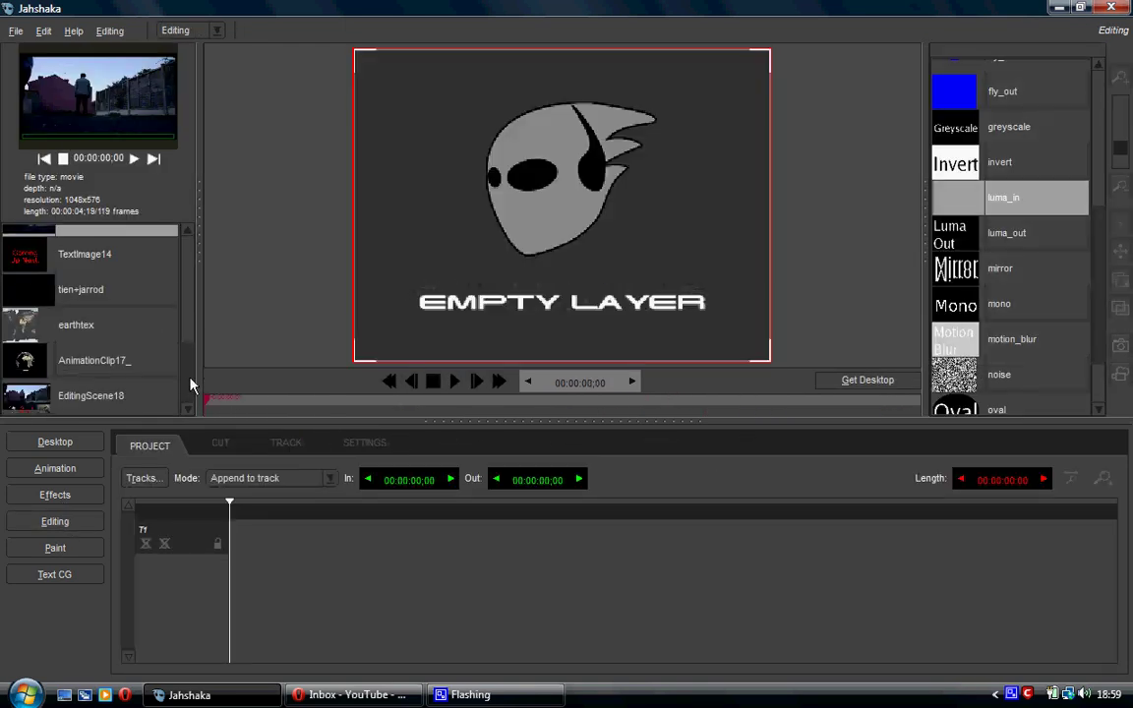
drag(190, 376, 192, 325)
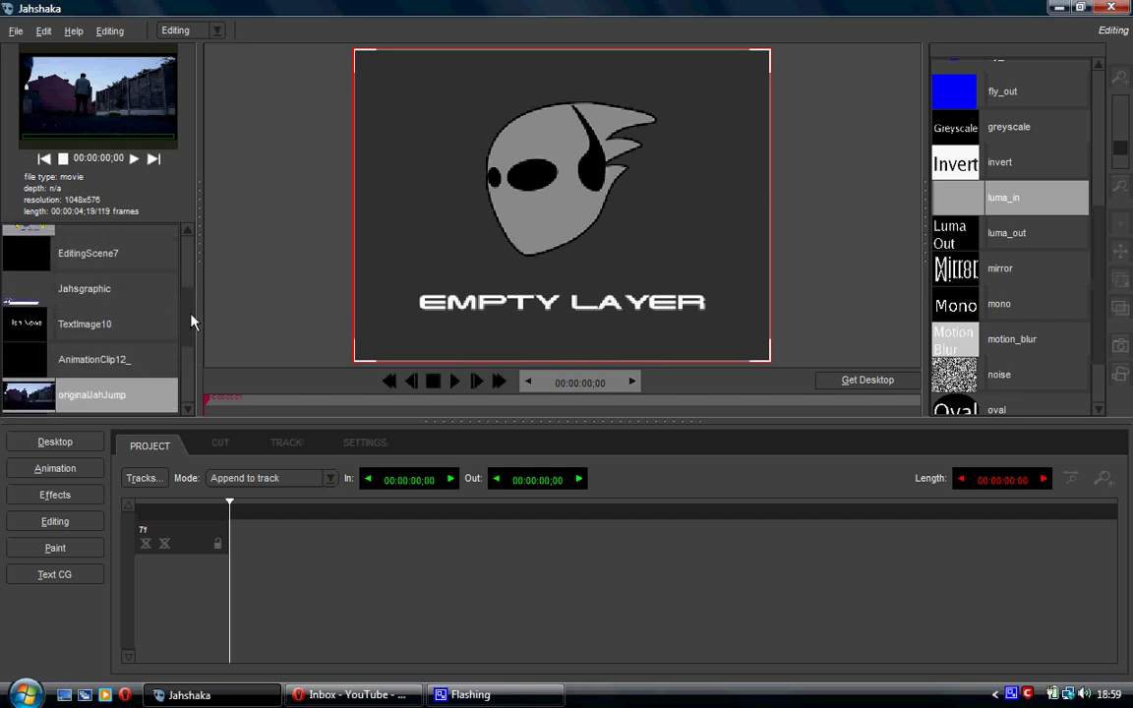
drag(98, 356, 258, 534)
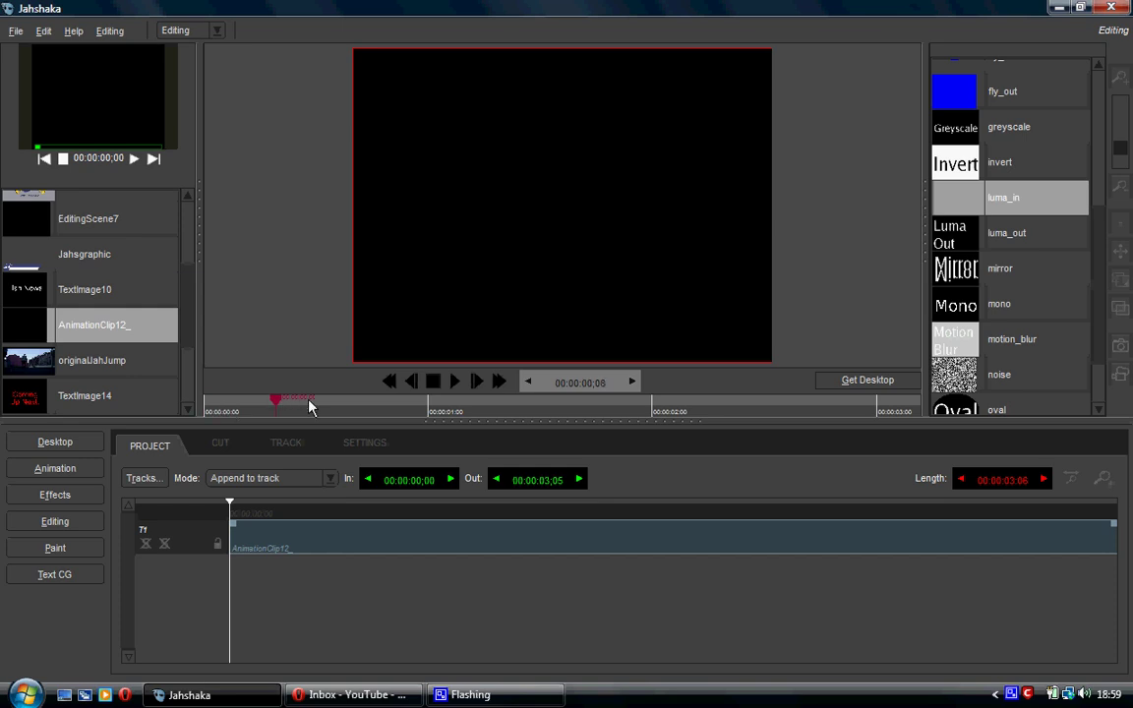
Step: Scrub through AnimationClip12_ to preview the Jah News lower-third text
mouse_move(308, 407)
mouse_down()
mouse_move(392, 400)
mouse_move(285, 395)
mouse_move(511, 417)
mouse_up()
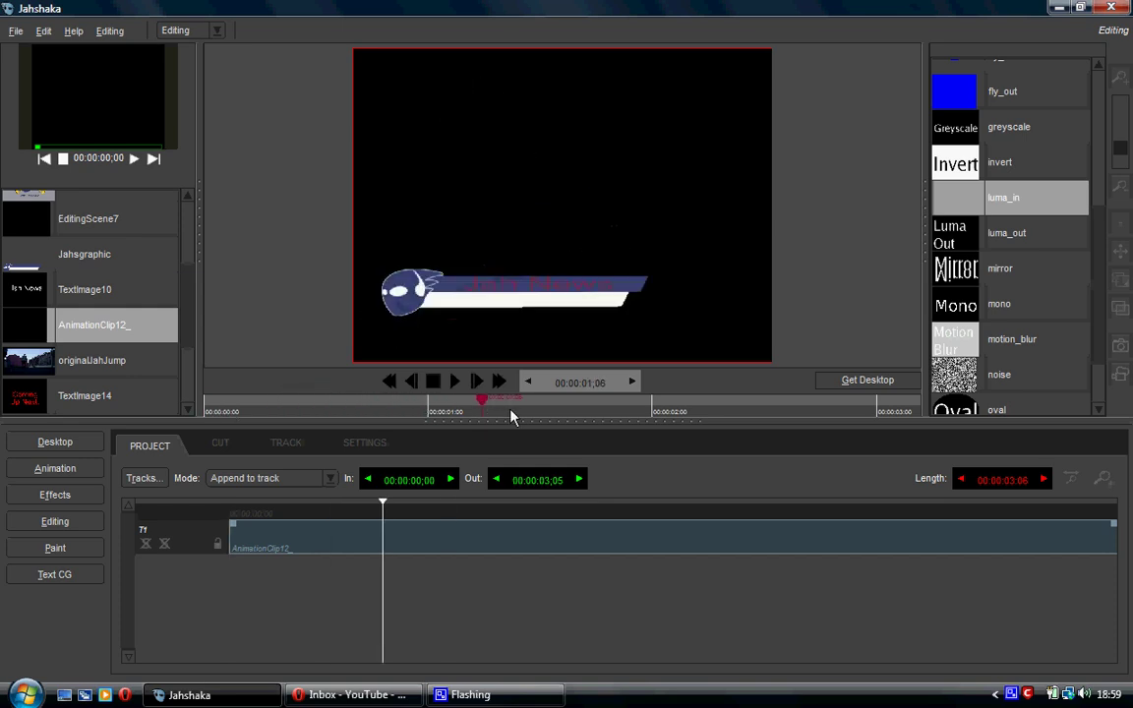
mouse_move(586, 418)
mouse_down()
mouse_move(598, 371)
mouse_move(539, 316)
mouse_up()
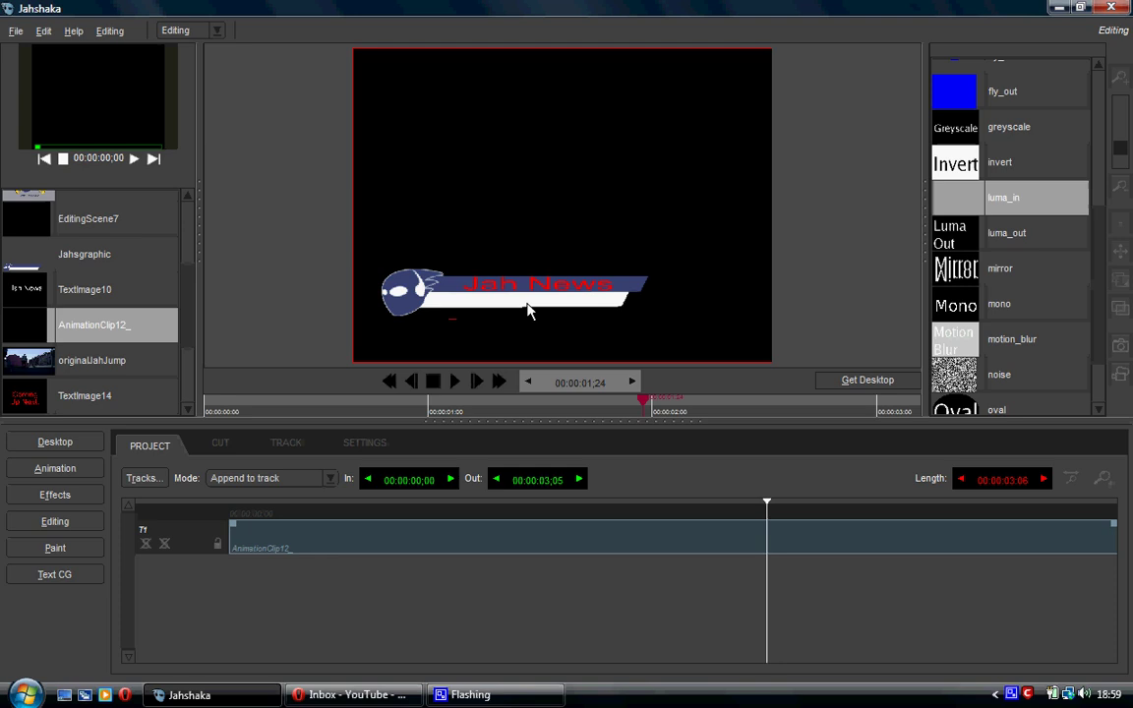
drag(645, 404, 344, 418)
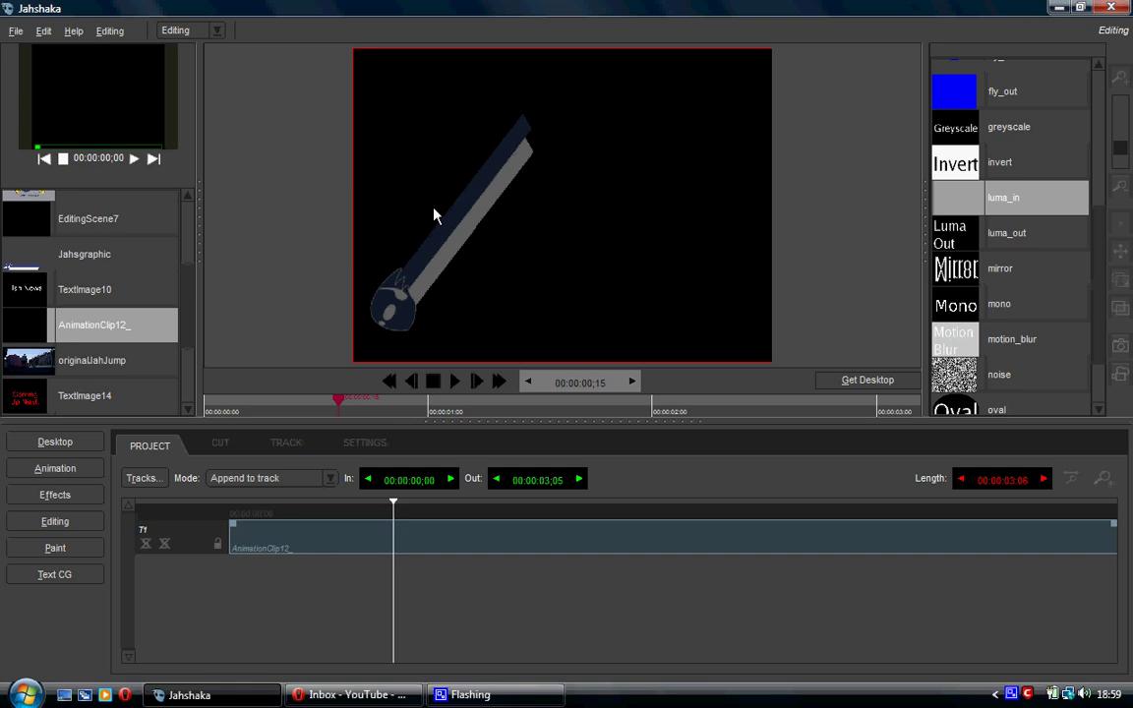
Step: Add a new Animation layer carrying the Jahsgraphic image
click(74, 477)
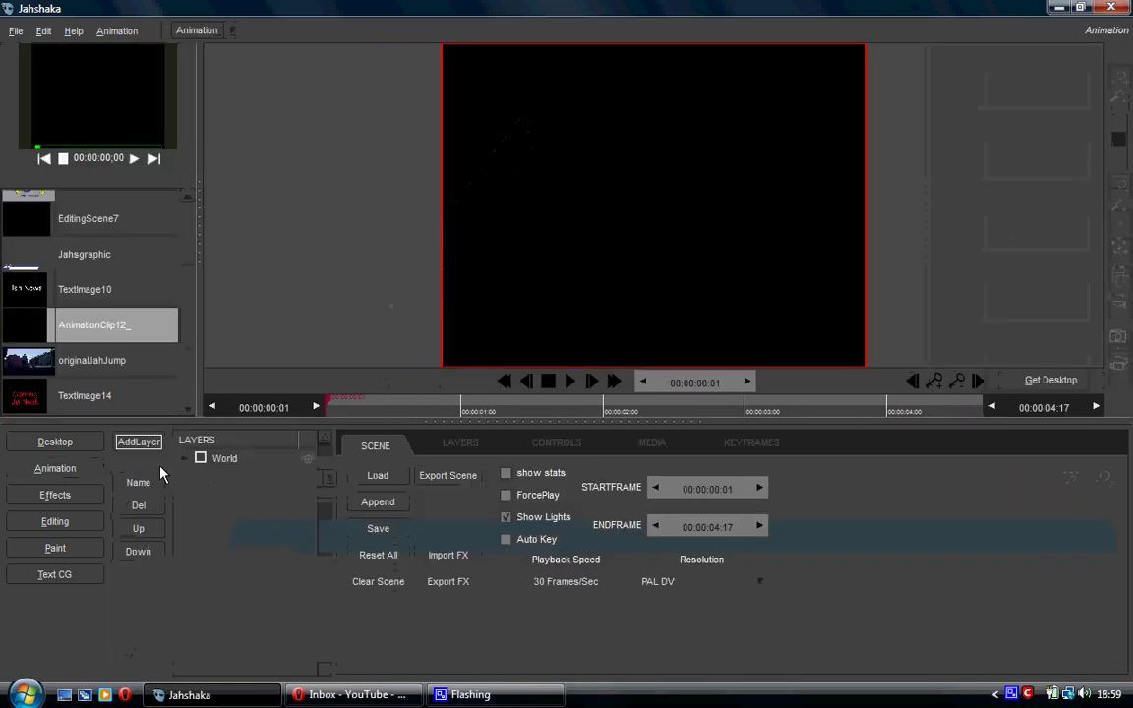
click(147, 445)
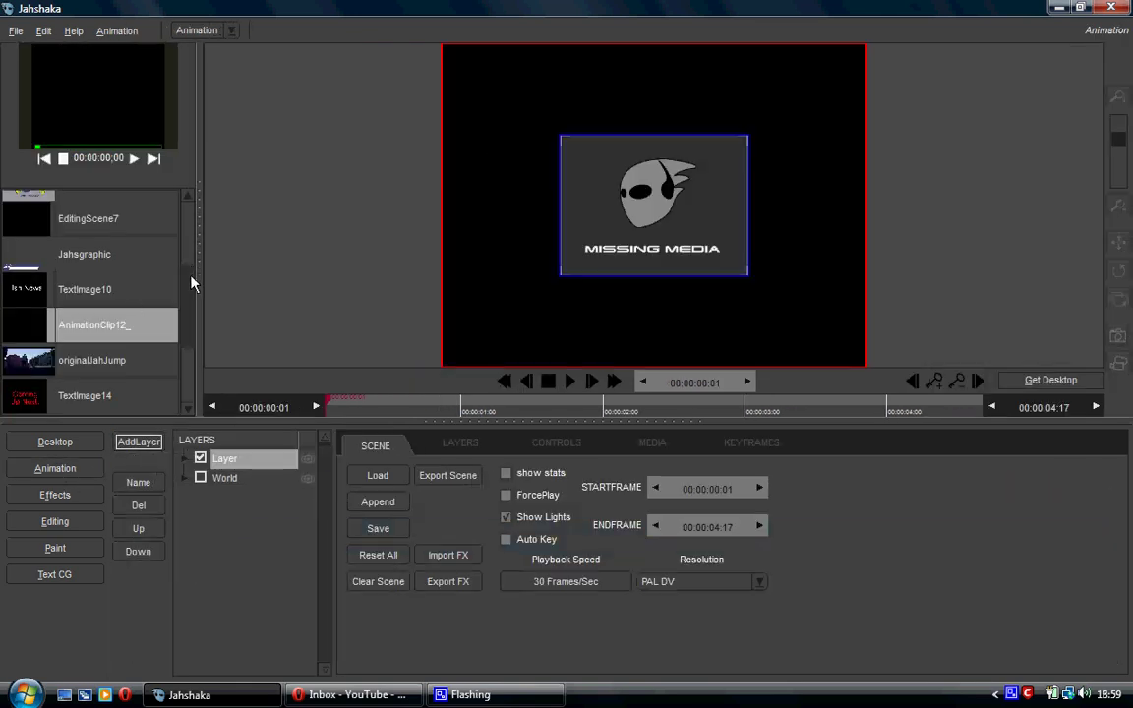
scroll(193, 284, down, 2)
scroll(197, 304, up, 4)
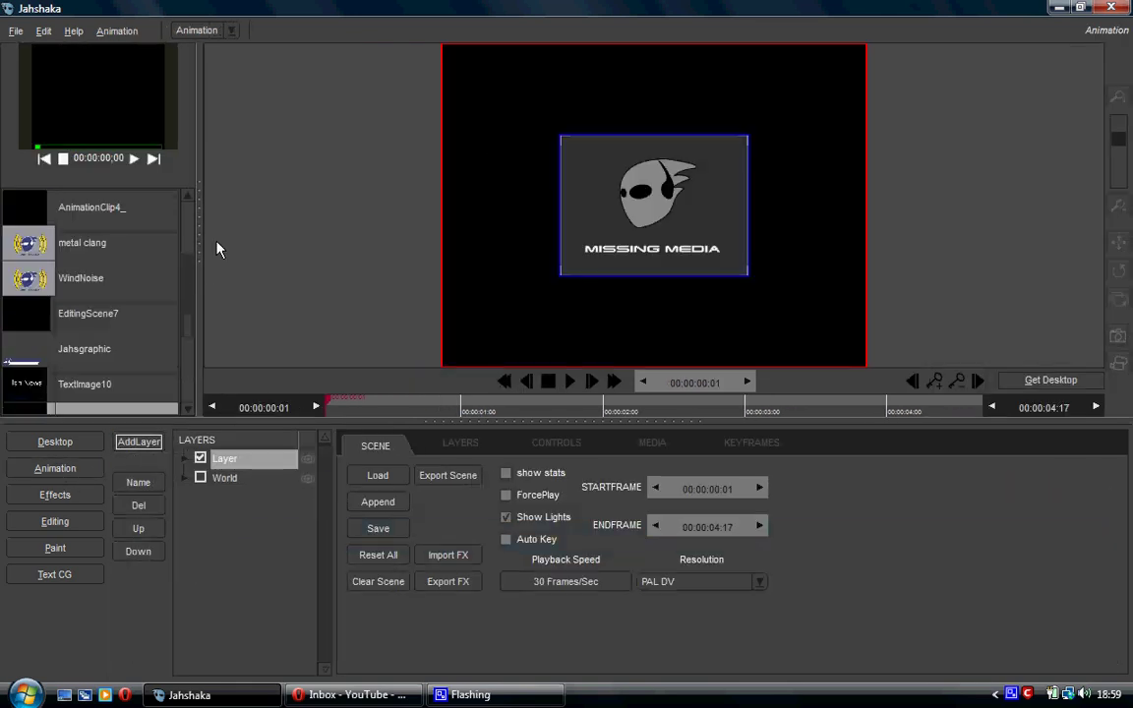
click(115, 352)
Step: Keyframe the layer's Transparency at 0 on frame 1 and 100 at one second
click(462, 445)
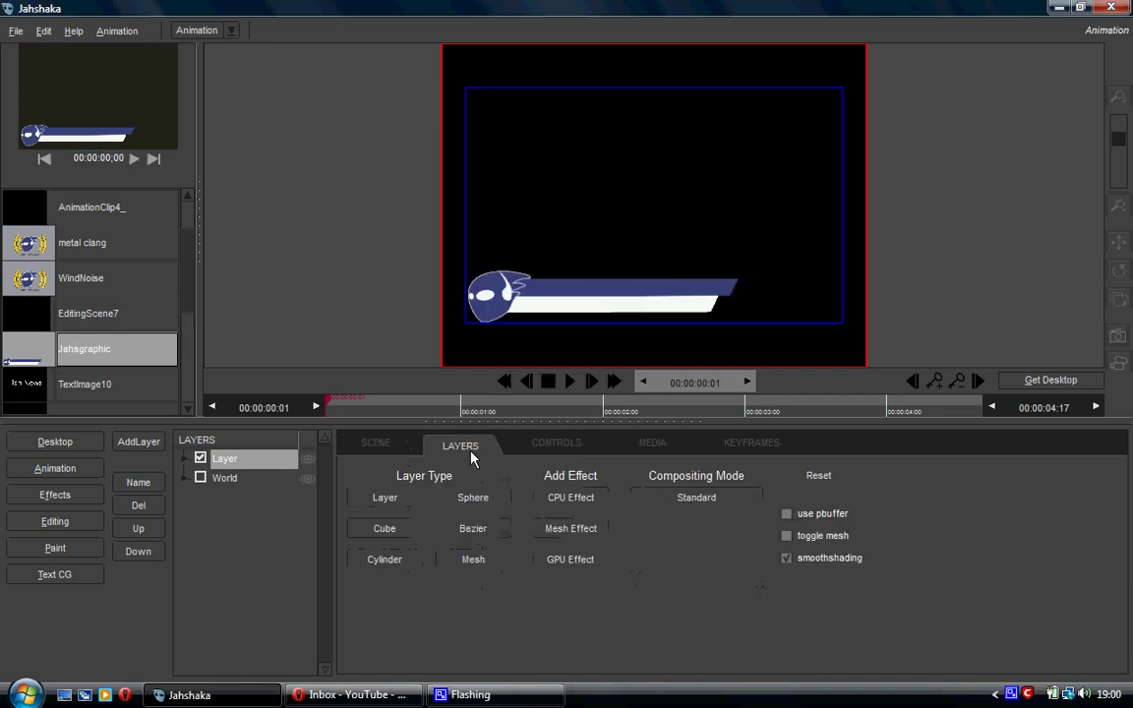
click(557, 445)
drag(592, 589, 511, 589)
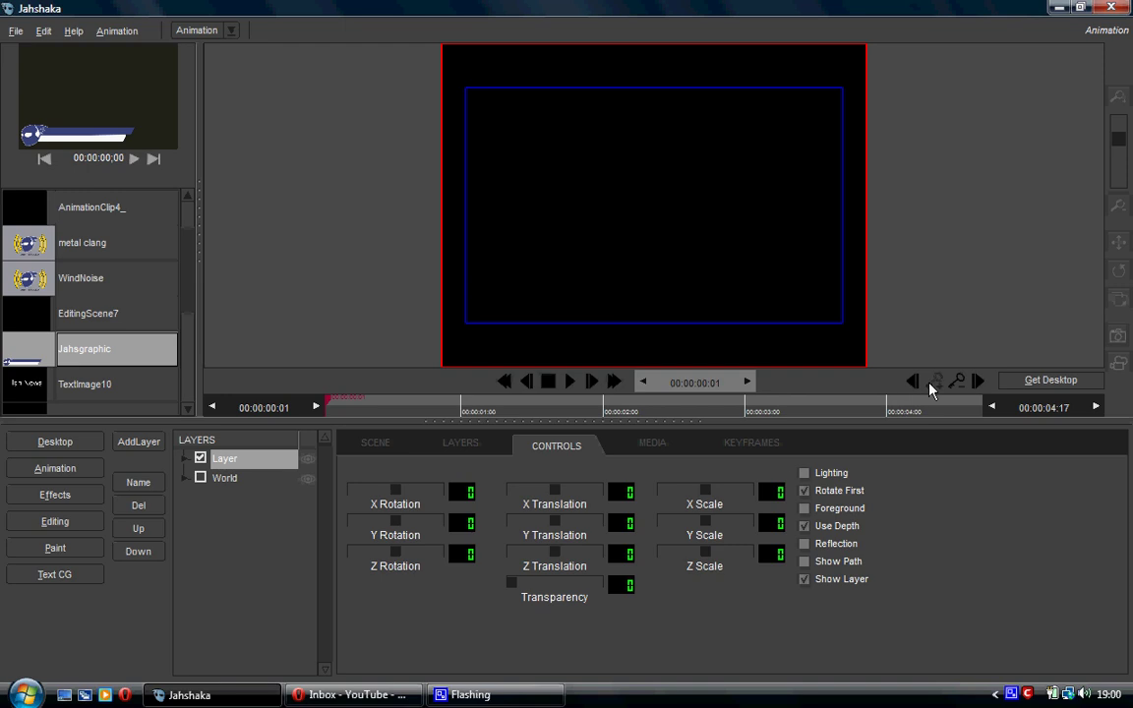
drag(332, 408, 471, 412)
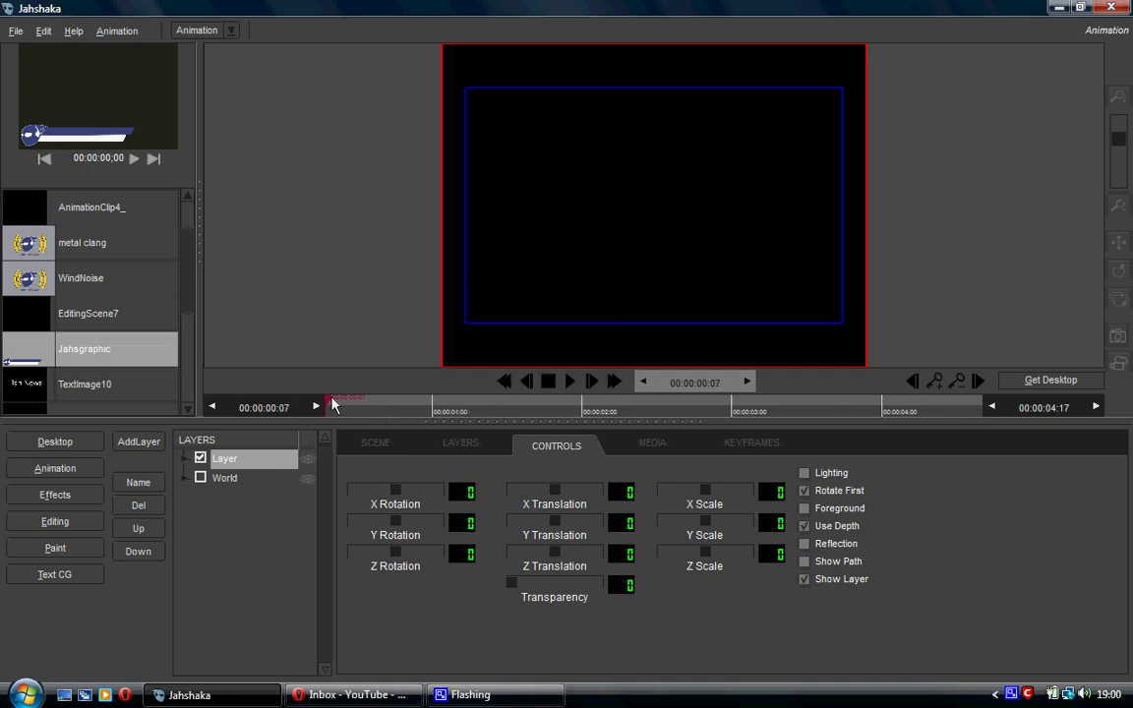
drag(274, 413, 259, 414)
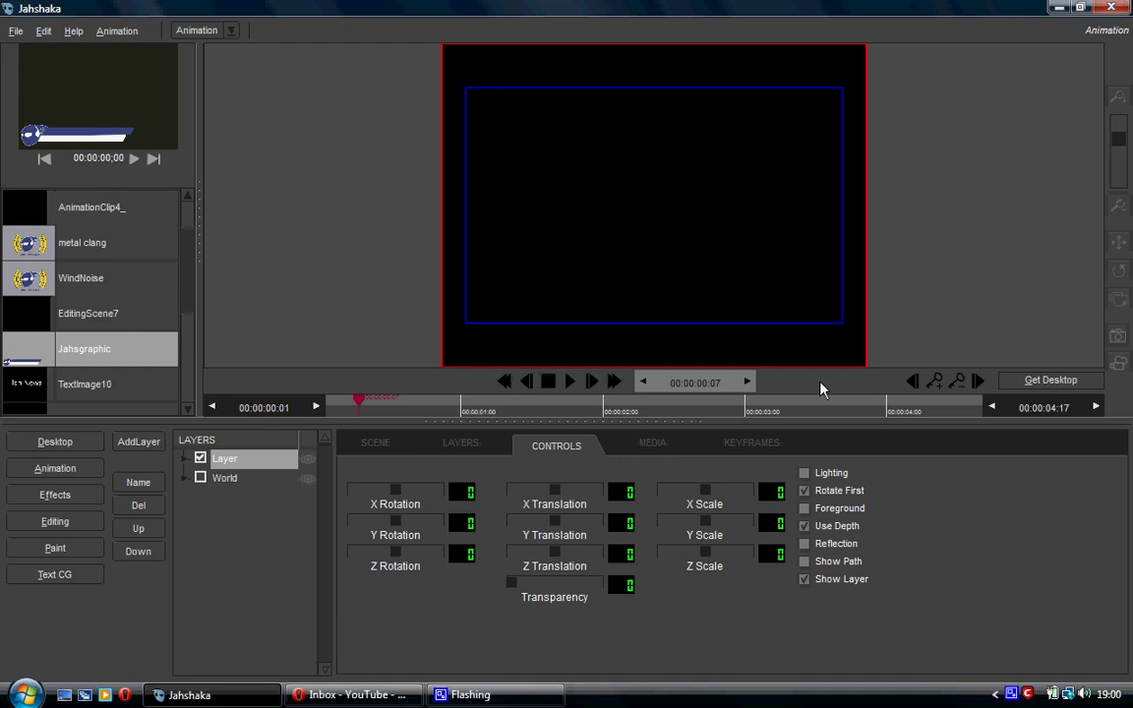
click(509, 386)
drag(332, 407, 469, 402)
drag(518, 589, 931, 372)
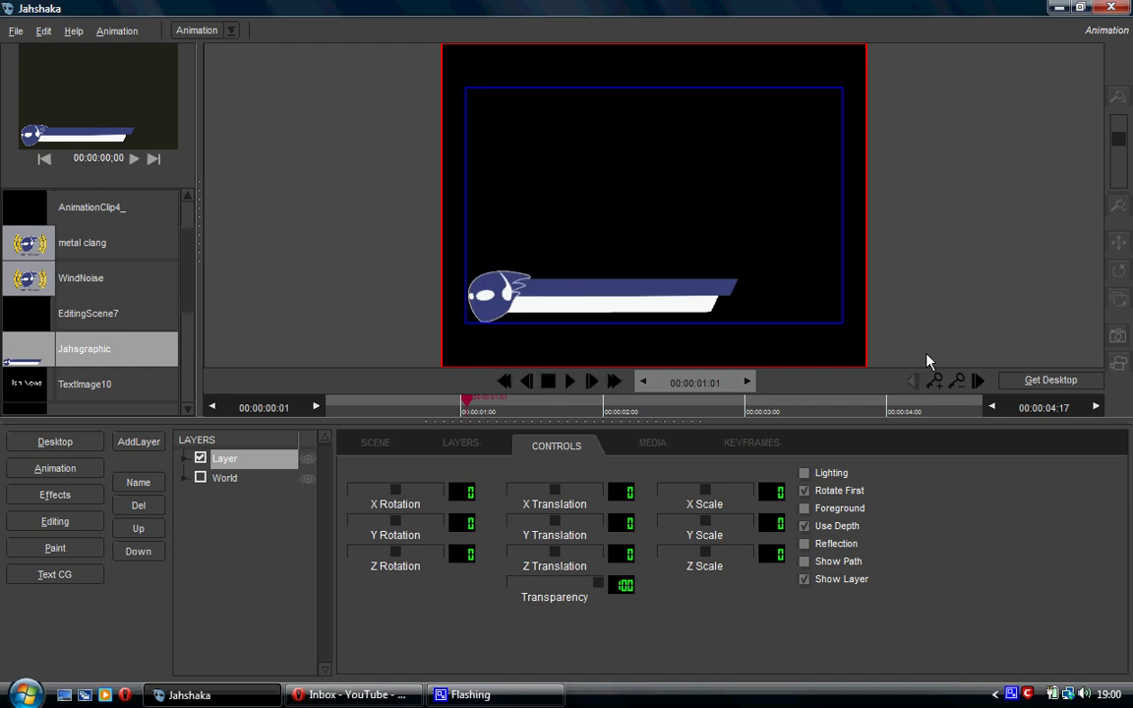
Step: Scrub and play the Jahsgraphic fade-in, then clear the scene
drag(463, 405, 483, 425)
drag(480, 403, 397, 390)
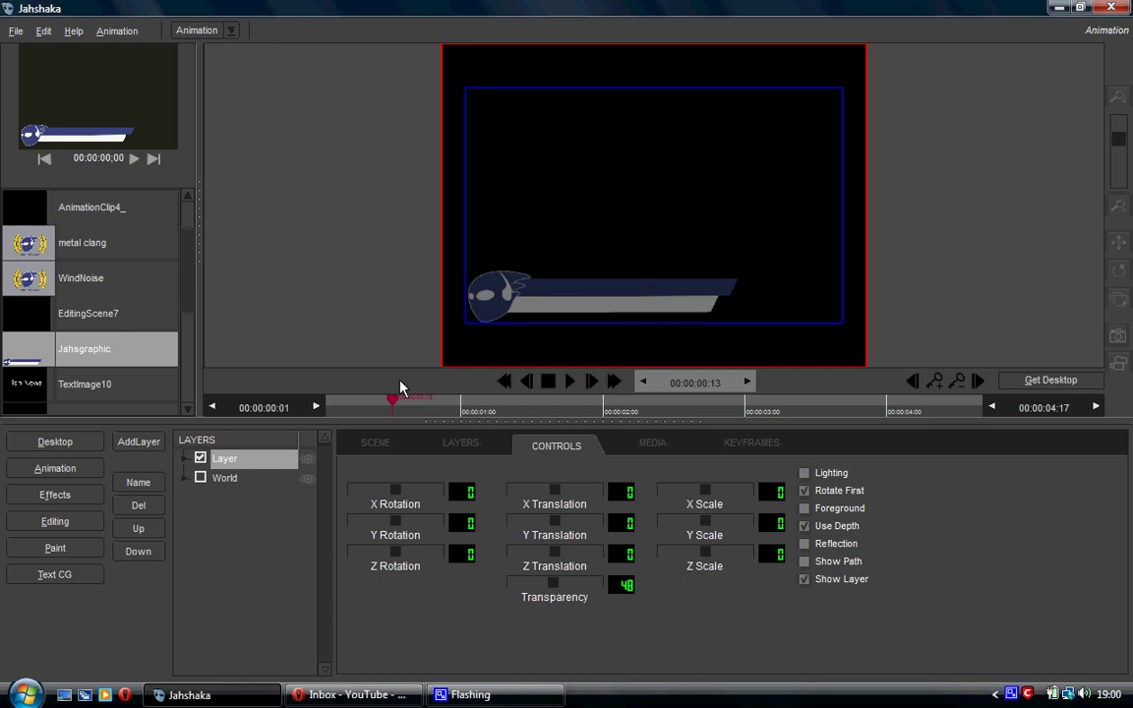
click(567, 382)
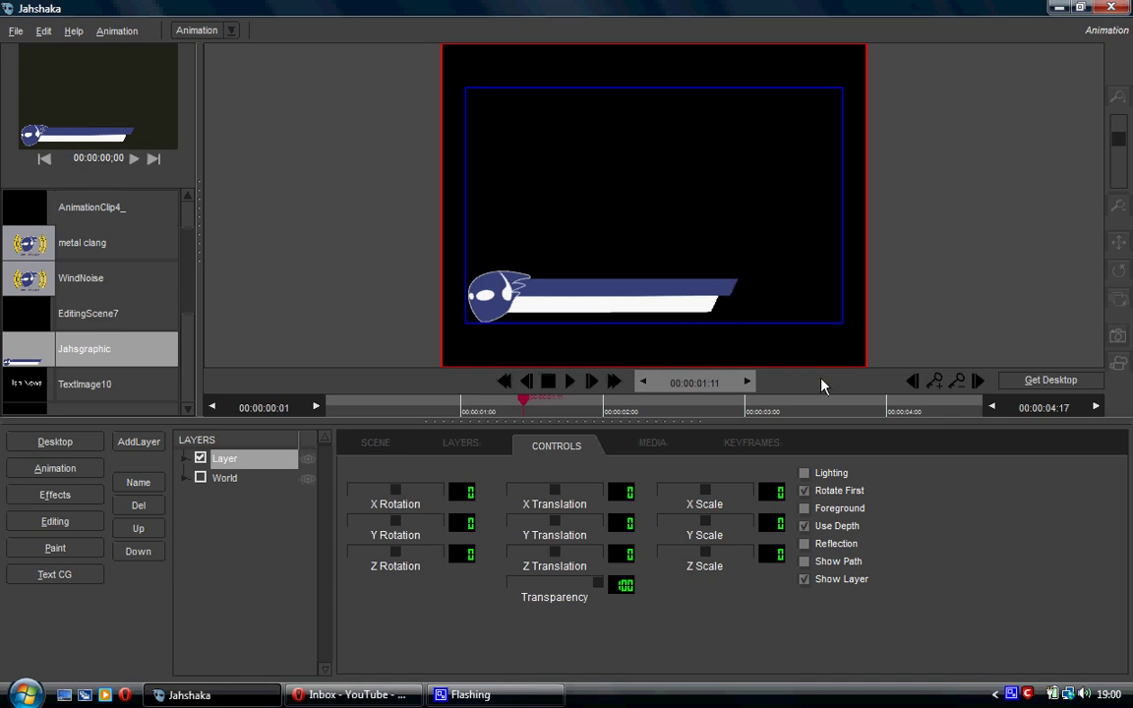
click(403, 447)
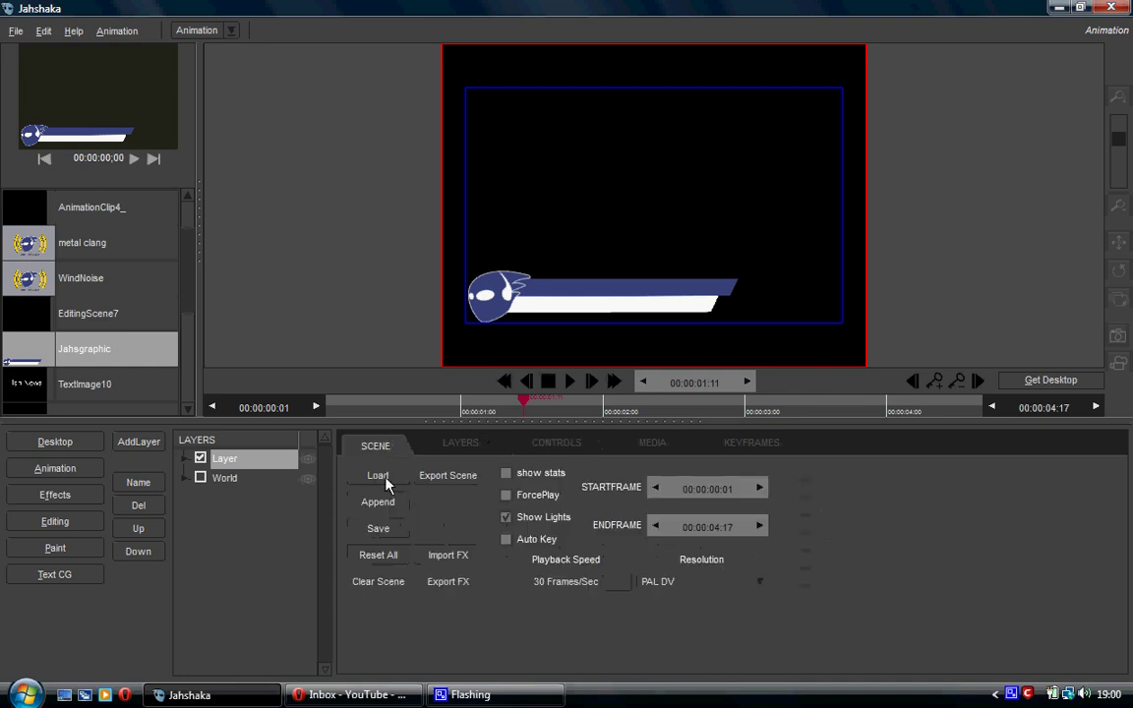
click(398, 583)
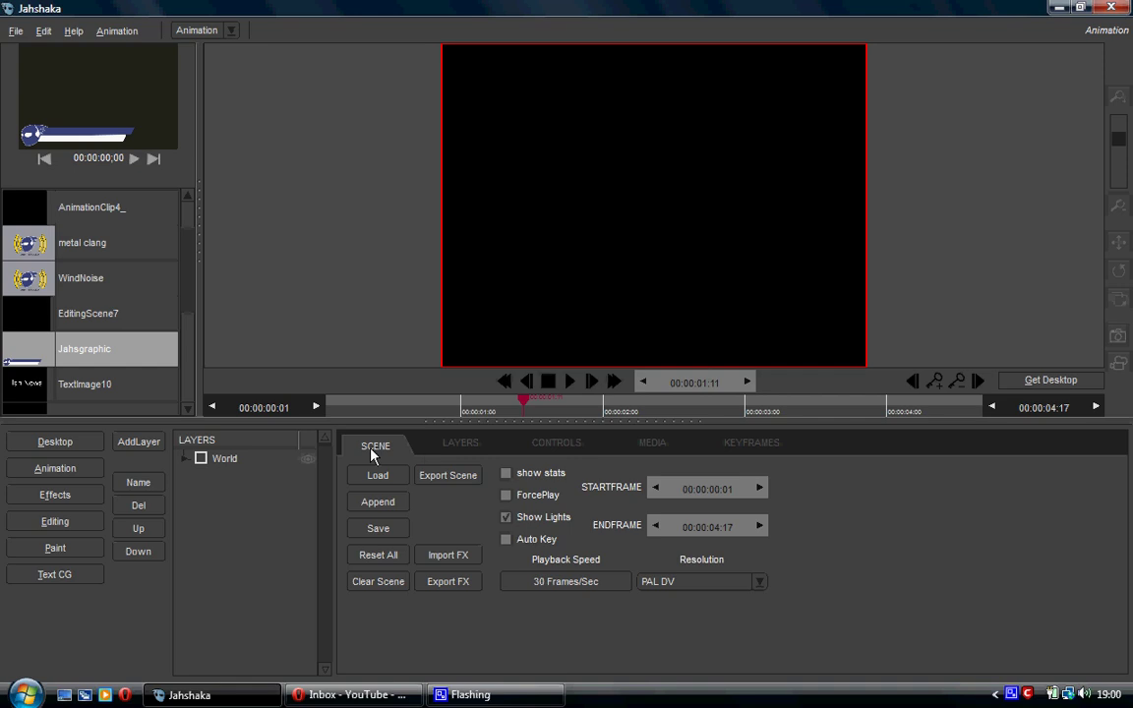
Step: From the media desktop's Load browser, navigate to Program Files/Jahshaka/media/images
click(47, 442)
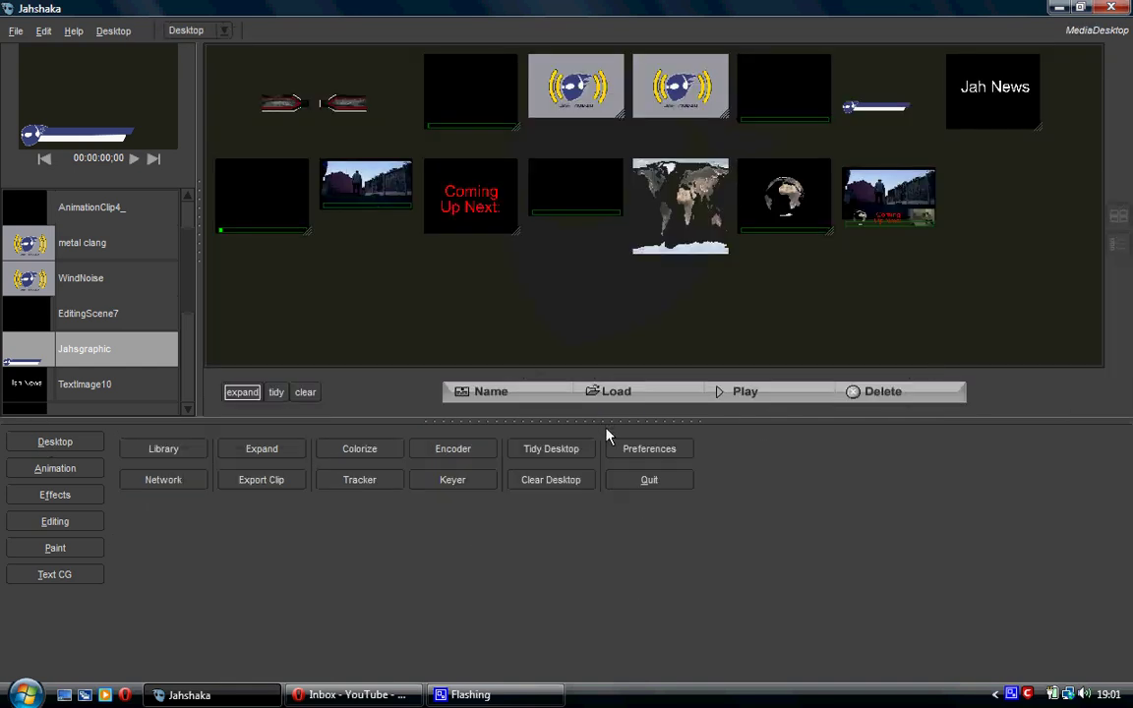
click(613, 394)
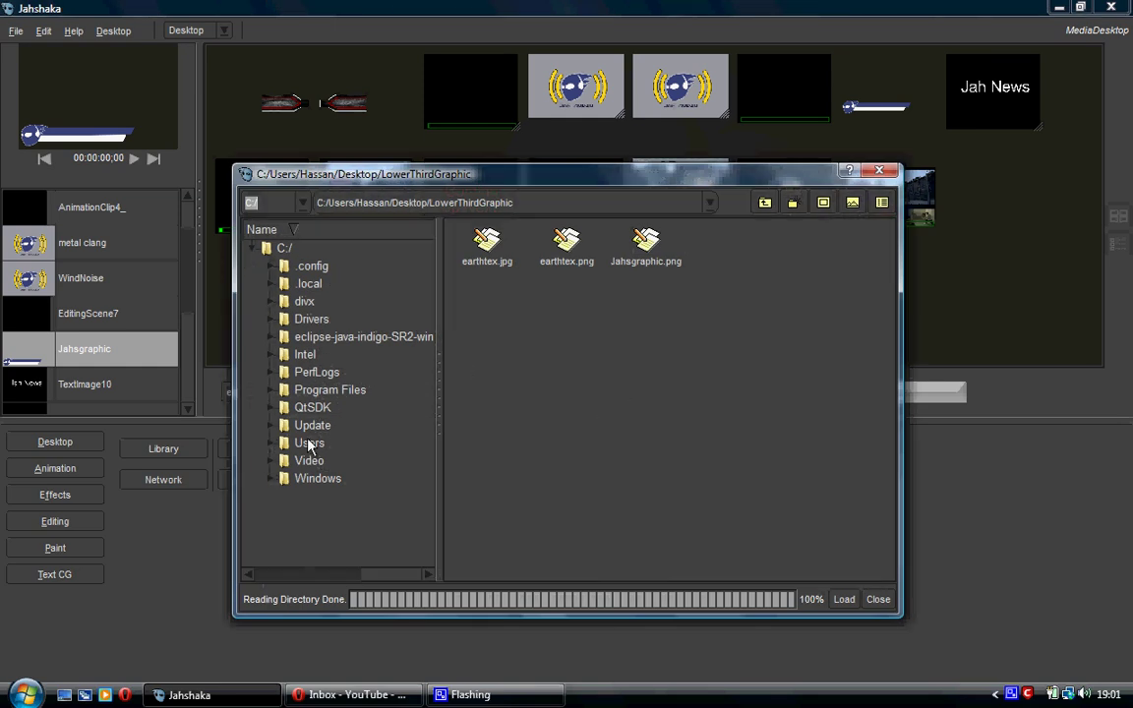
click(346, 389)
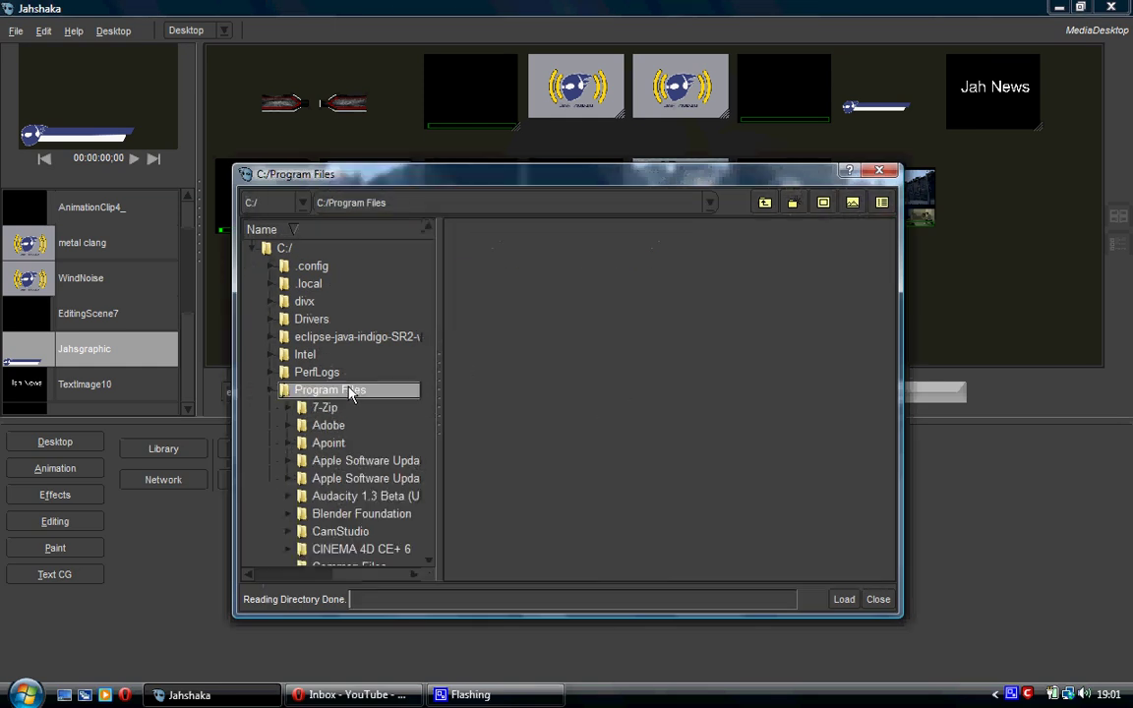
scroll(352, 411, down, 1)
scroll(353, 410, down, 4)
scroll(354, 405, down, 2)
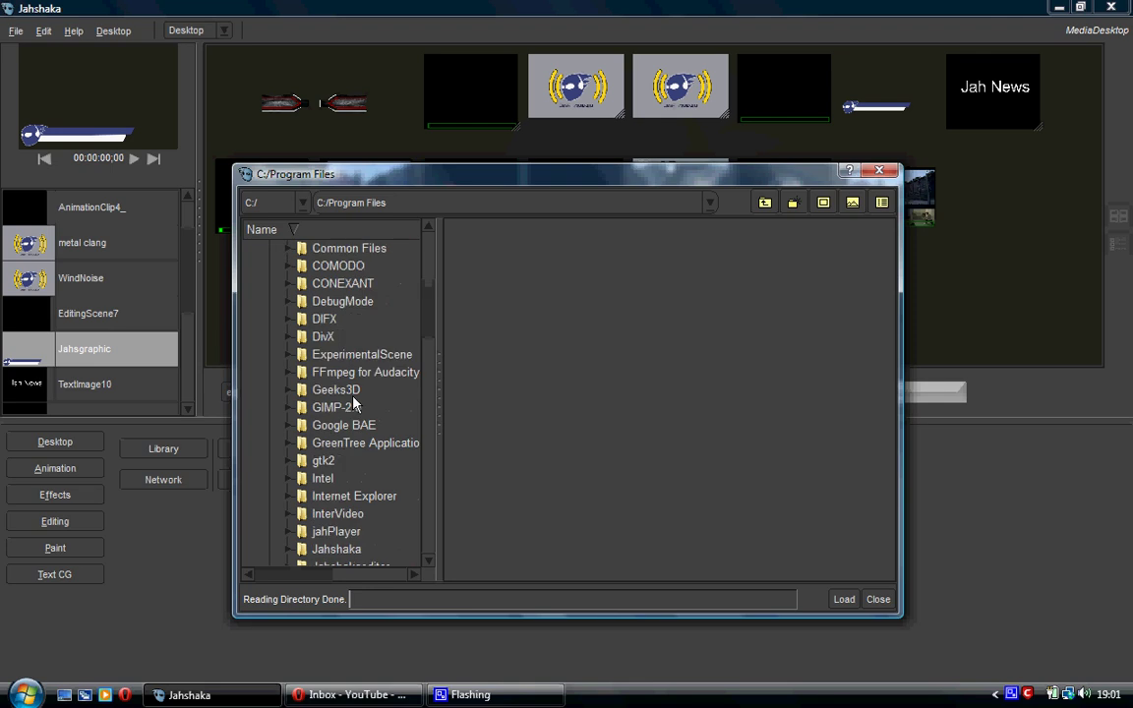
click(329, 495)
scroll(313, 438, down, 3)
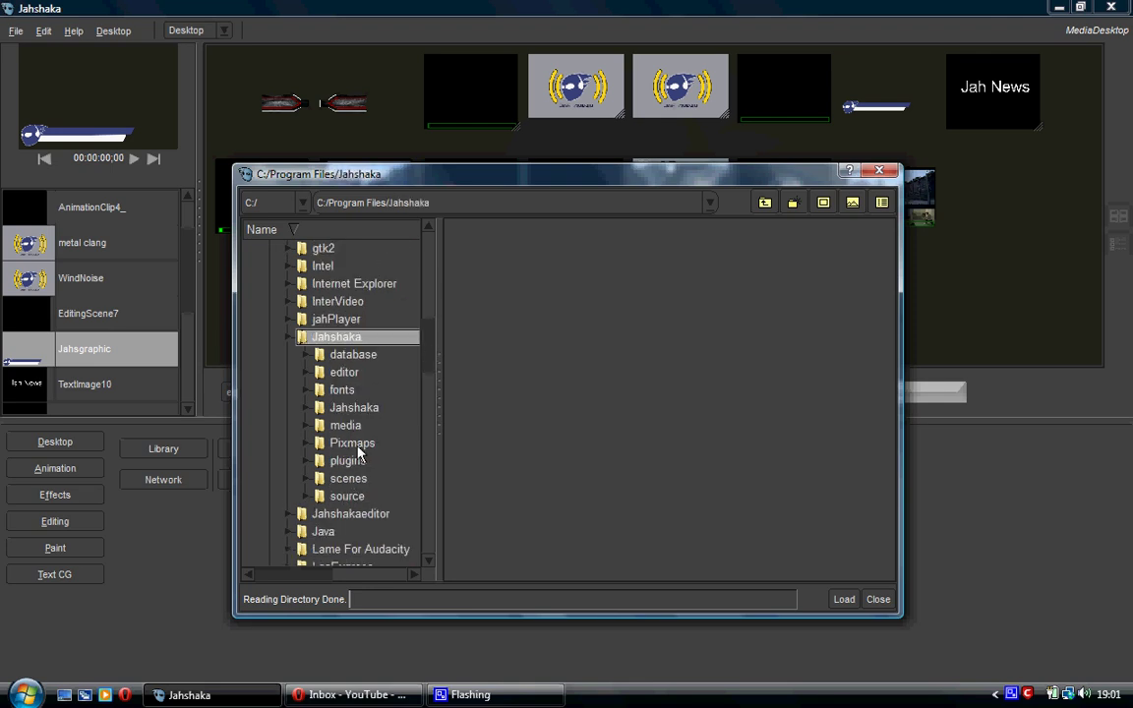
click(346, 425)
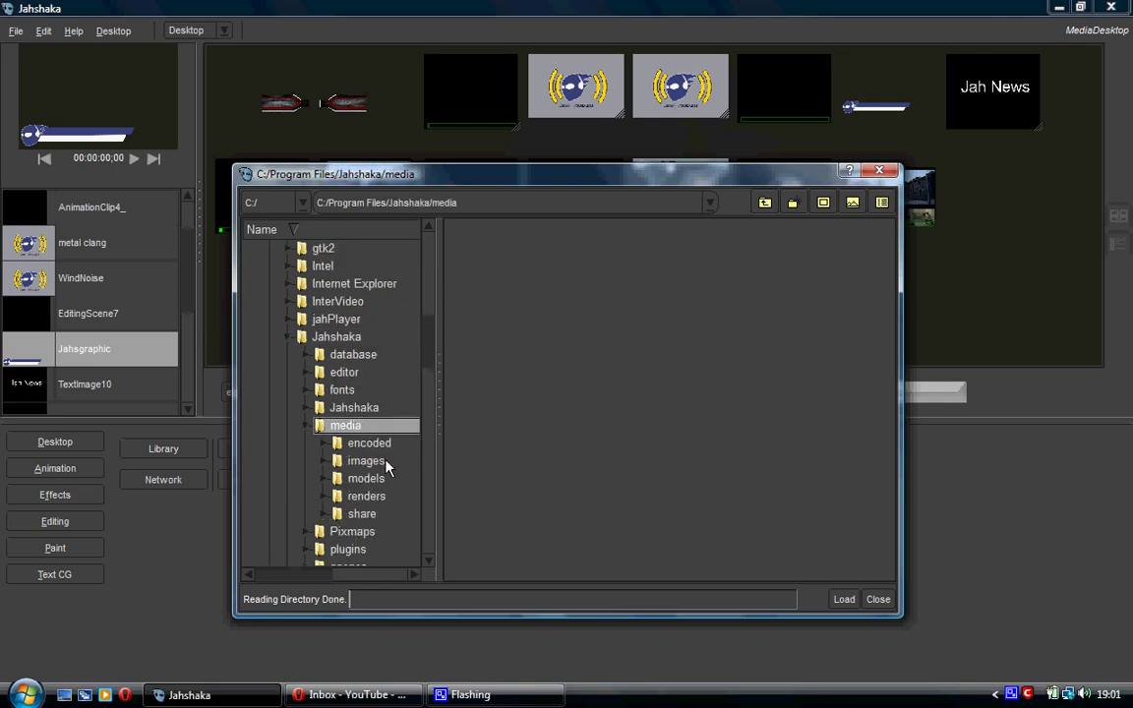
click(383, 462)
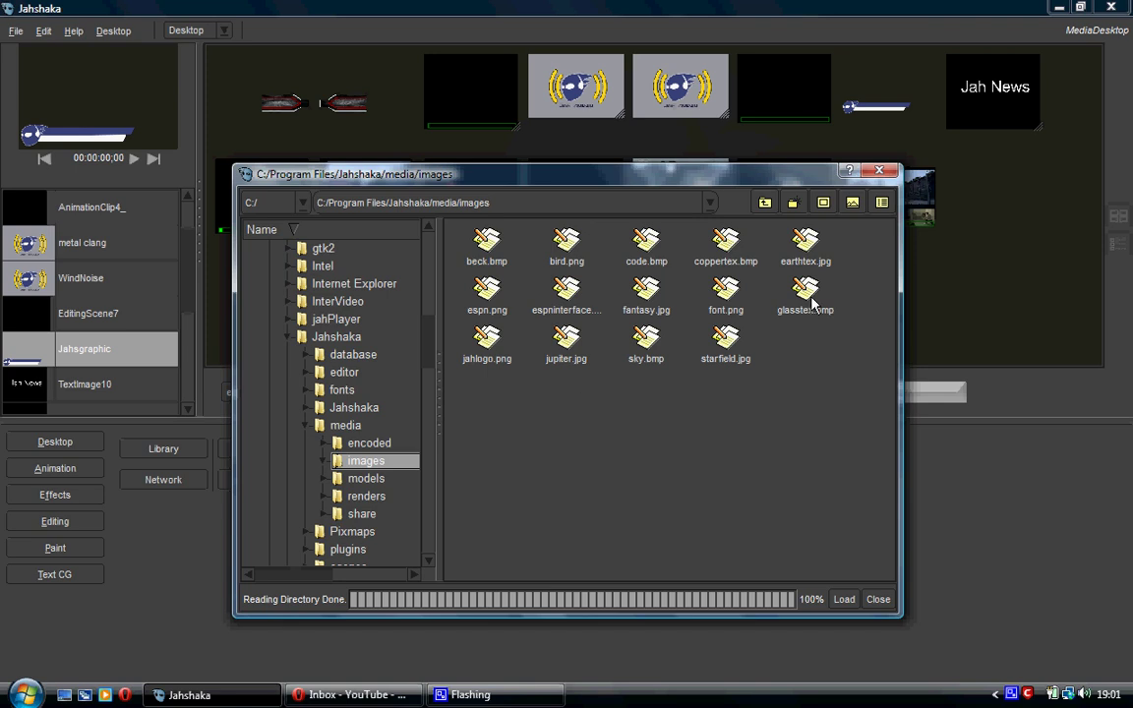
Step: Load earthtex.jpg onto the media desktop and select the new clip
click(470, 357)
click(813, 276)
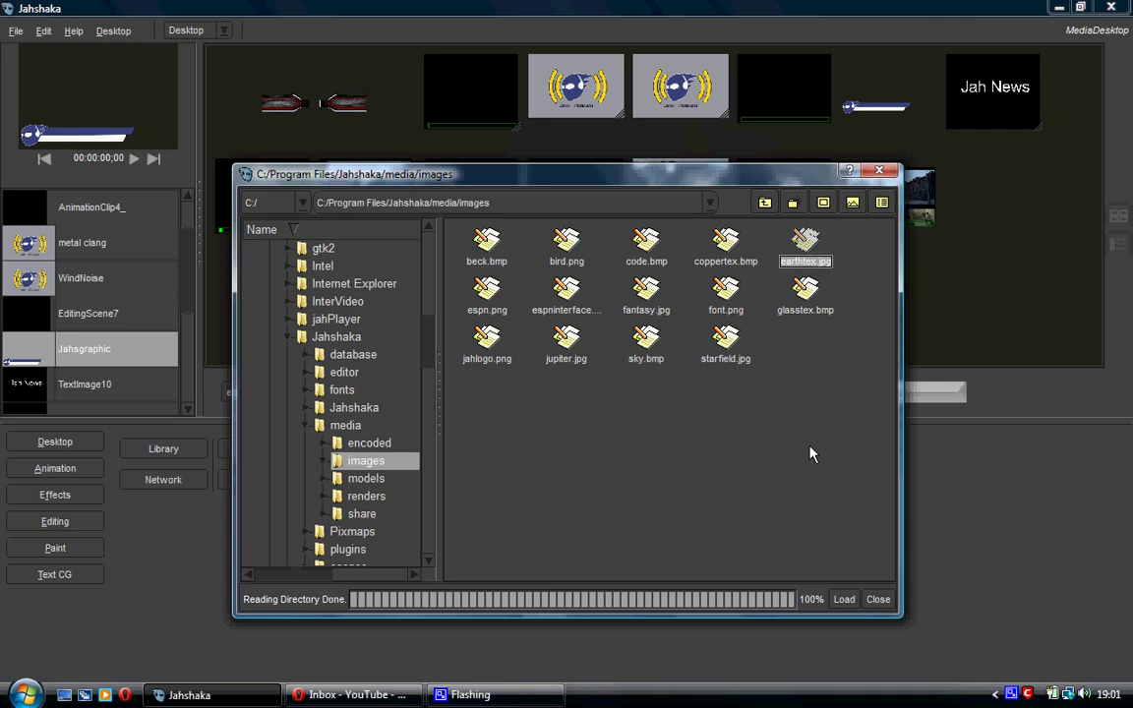
click(844, 601)
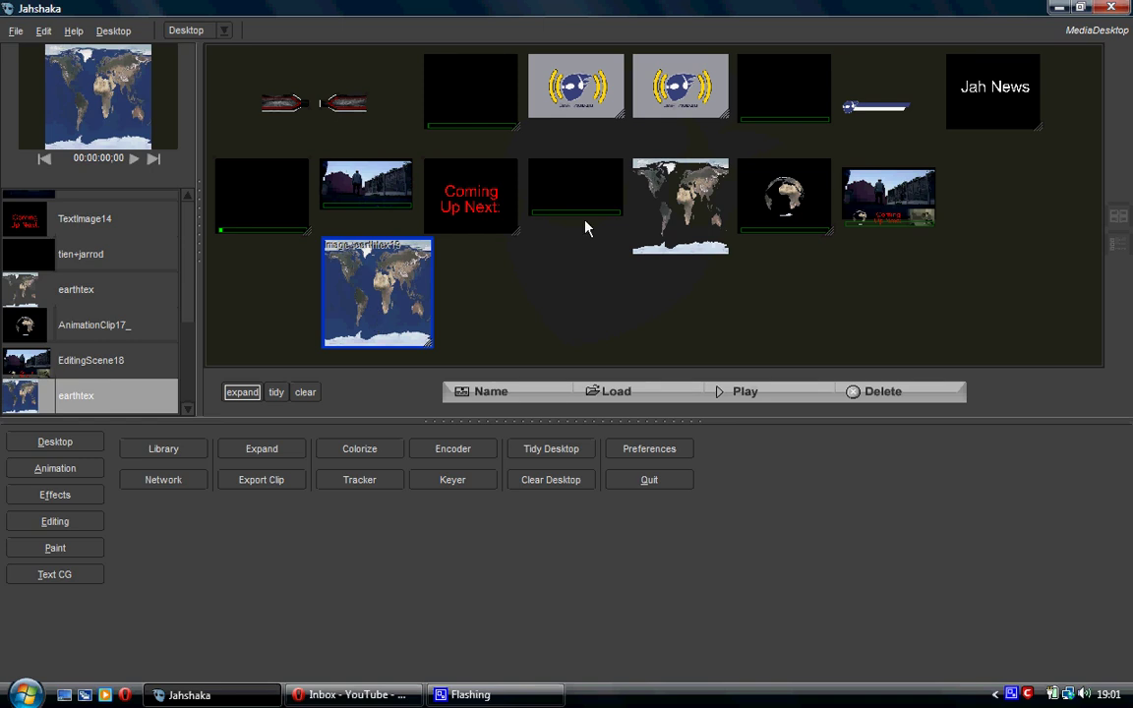
click(659, 209)
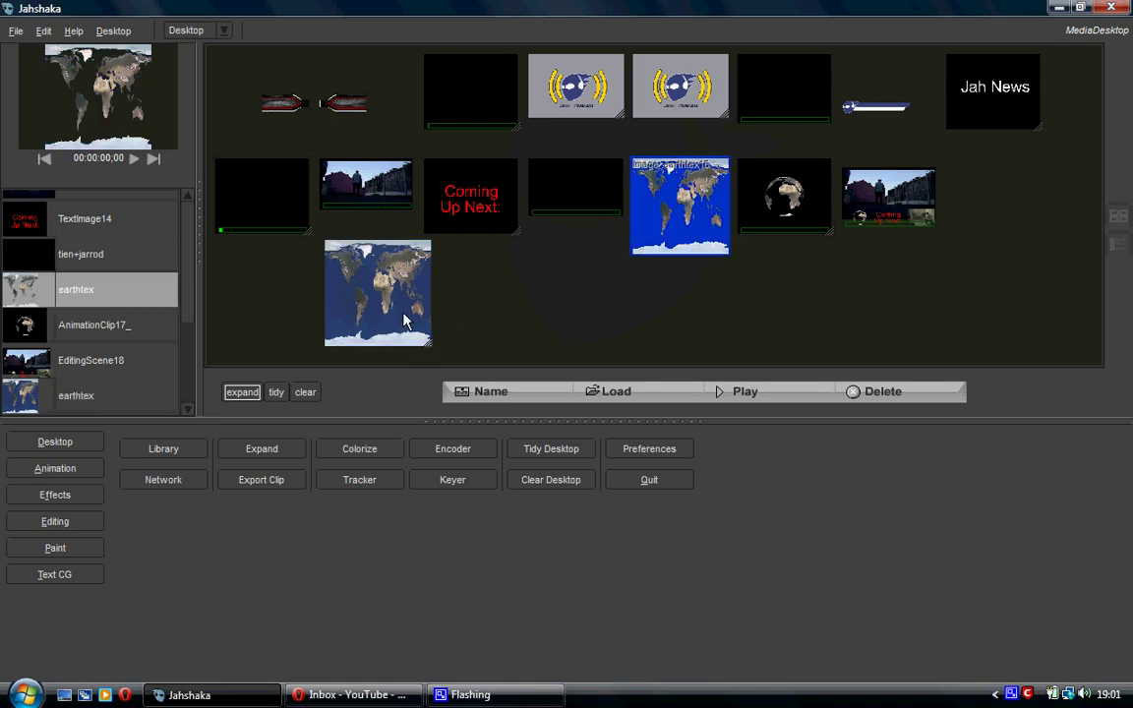
click(651, 216)
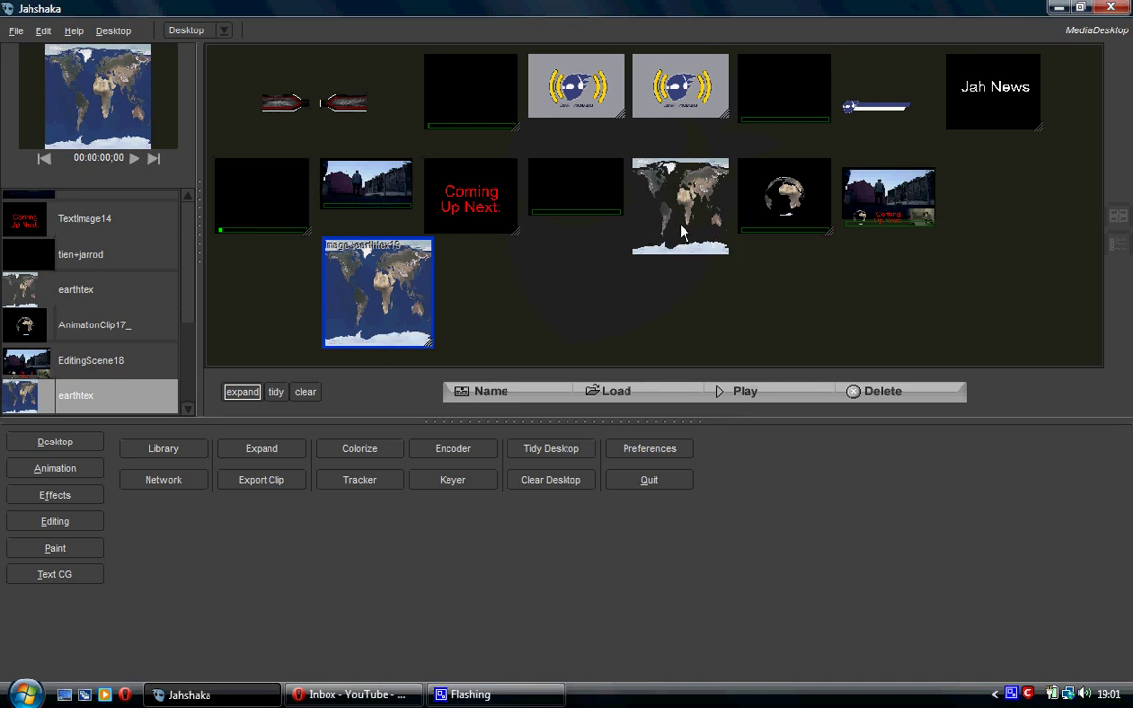
Step: Add a layer, apply the earthtex map to it, and convert it to a sphere
click(69, 471)
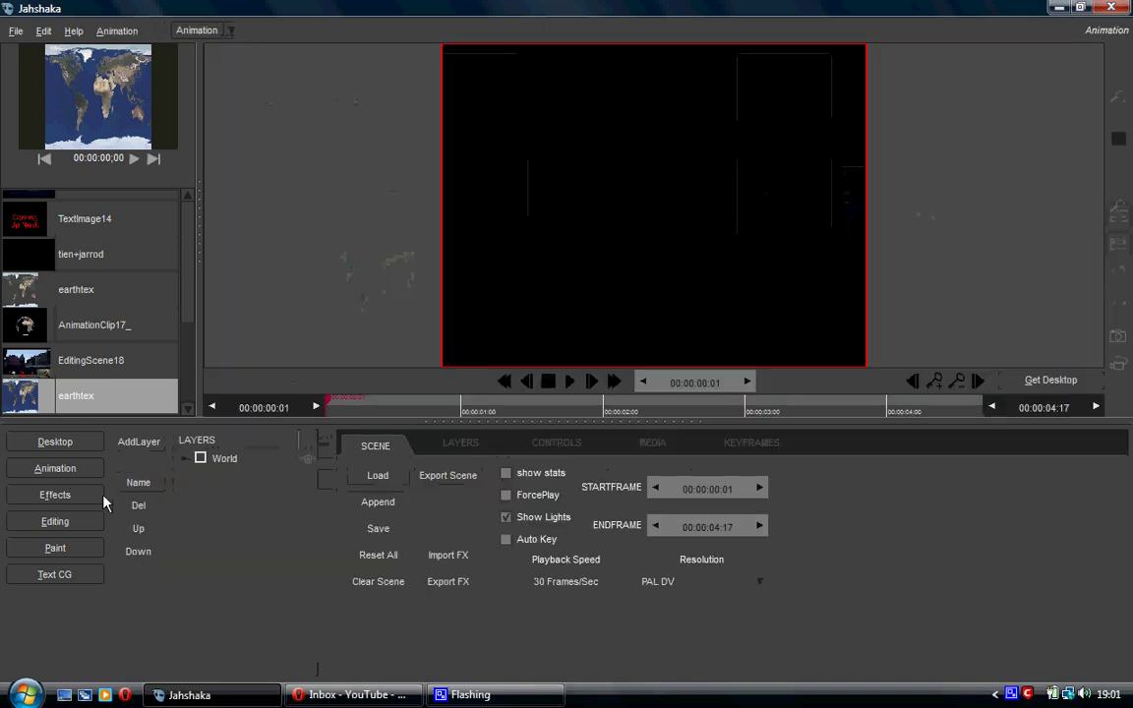
click(139, 441)
click(151, 465)
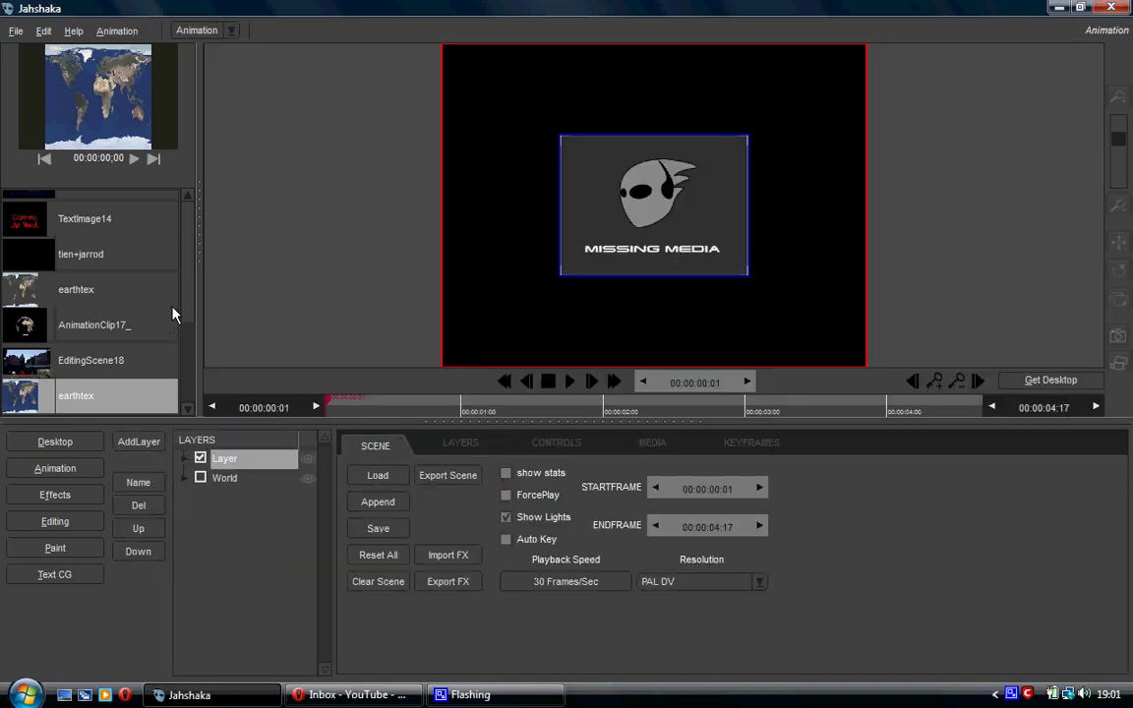
drag(53, 403, 555, 197)
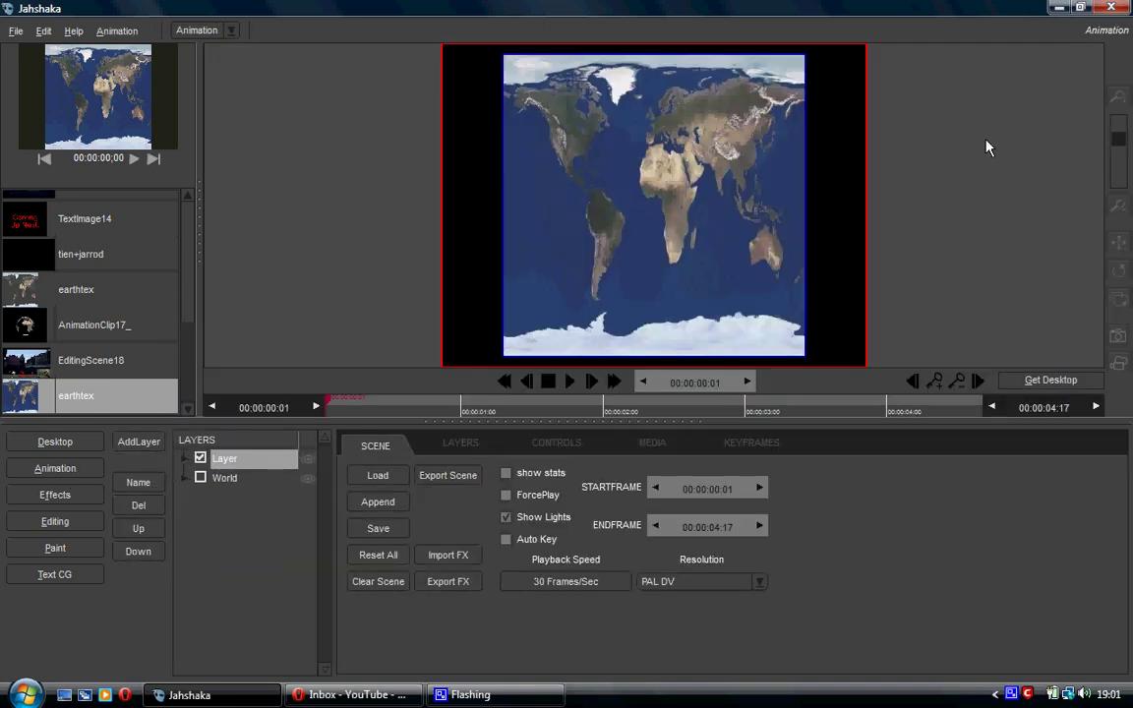
click(1121, 143)
click(1120, 142)
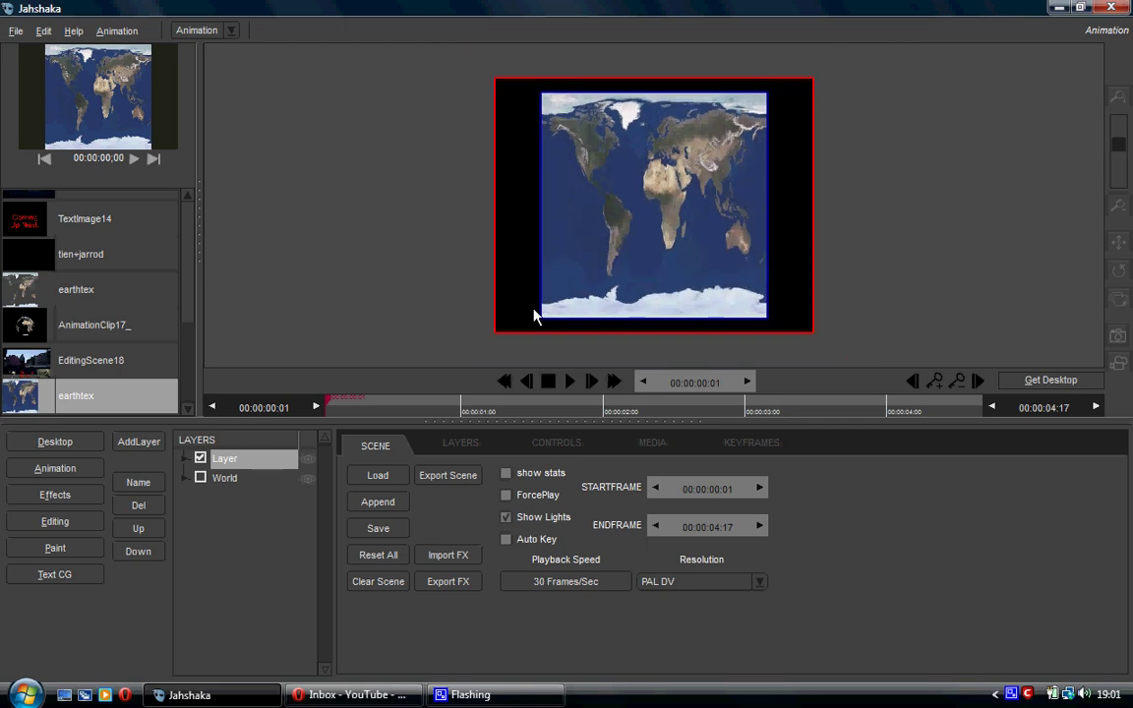
click(463, 443)
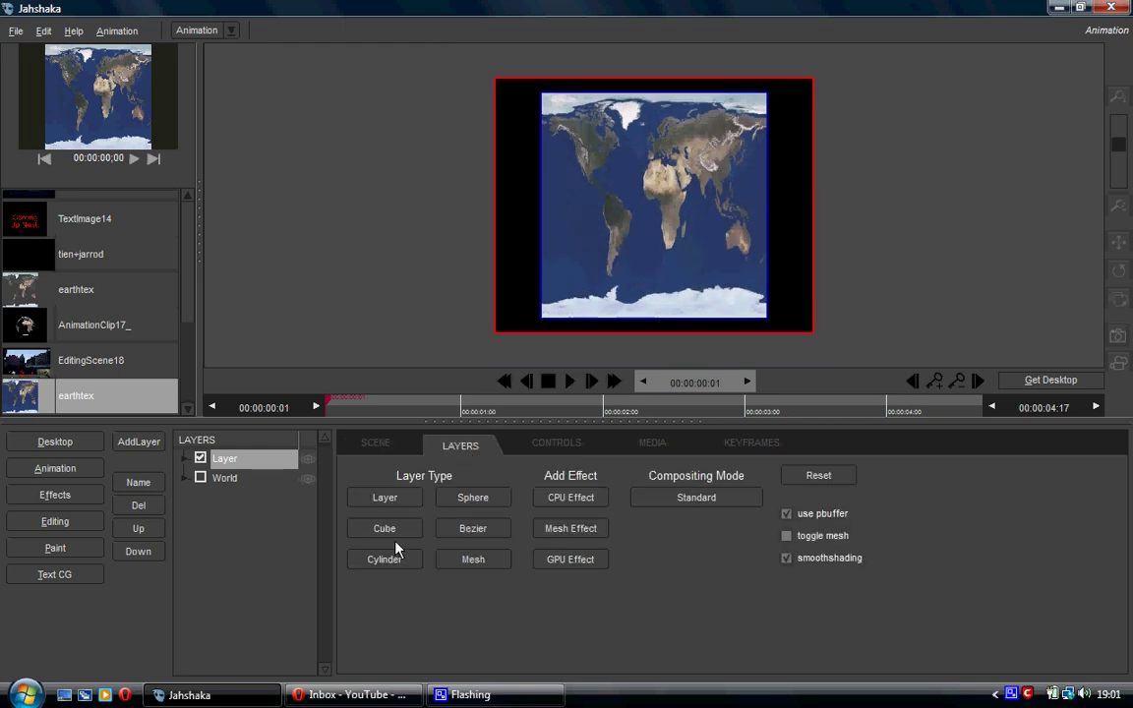
click(485, 502)
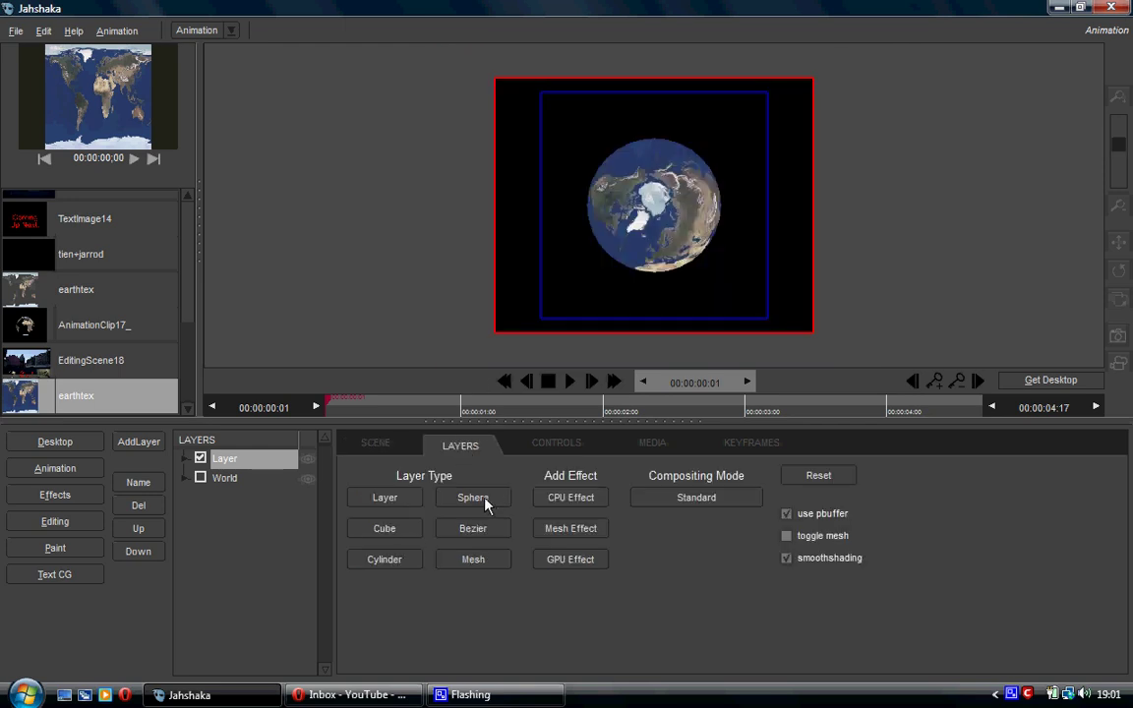
Step: Set the globe's X Rotation to -90 using JahCalc and spin its Z Rotation to 391
click(557, 448)
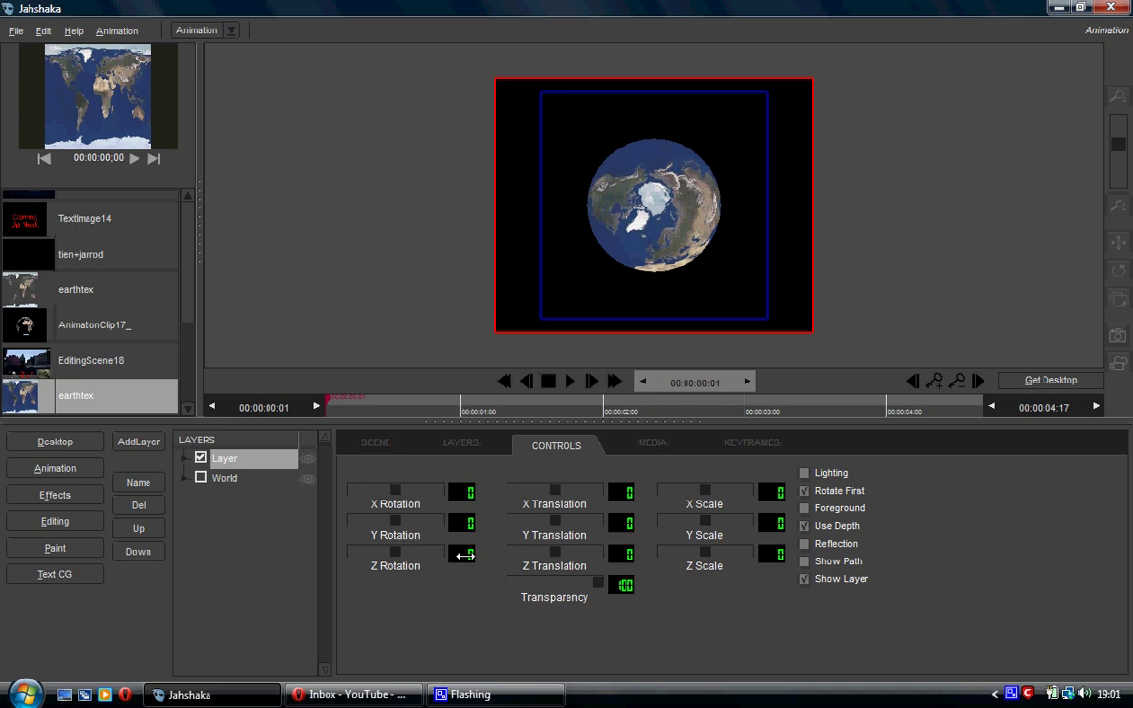
drag(465, 555, 466, 551)
drag(469, 519, 470, 515)
drag(396, 489, 397, 497)
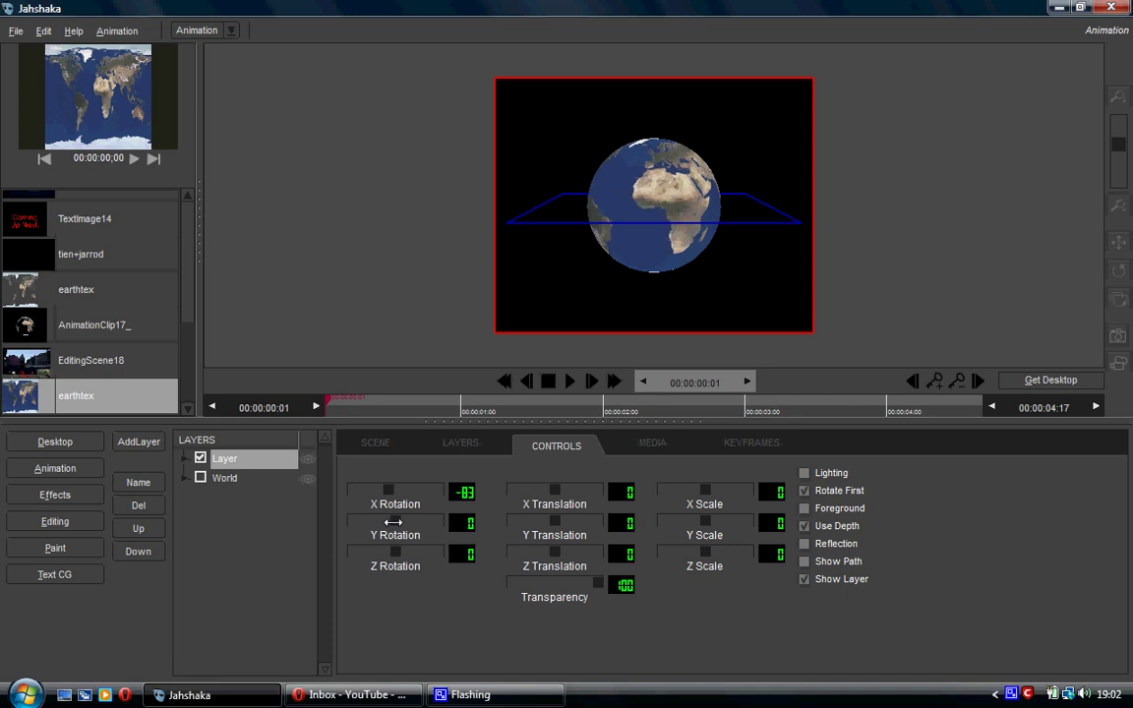
click(463, 492)
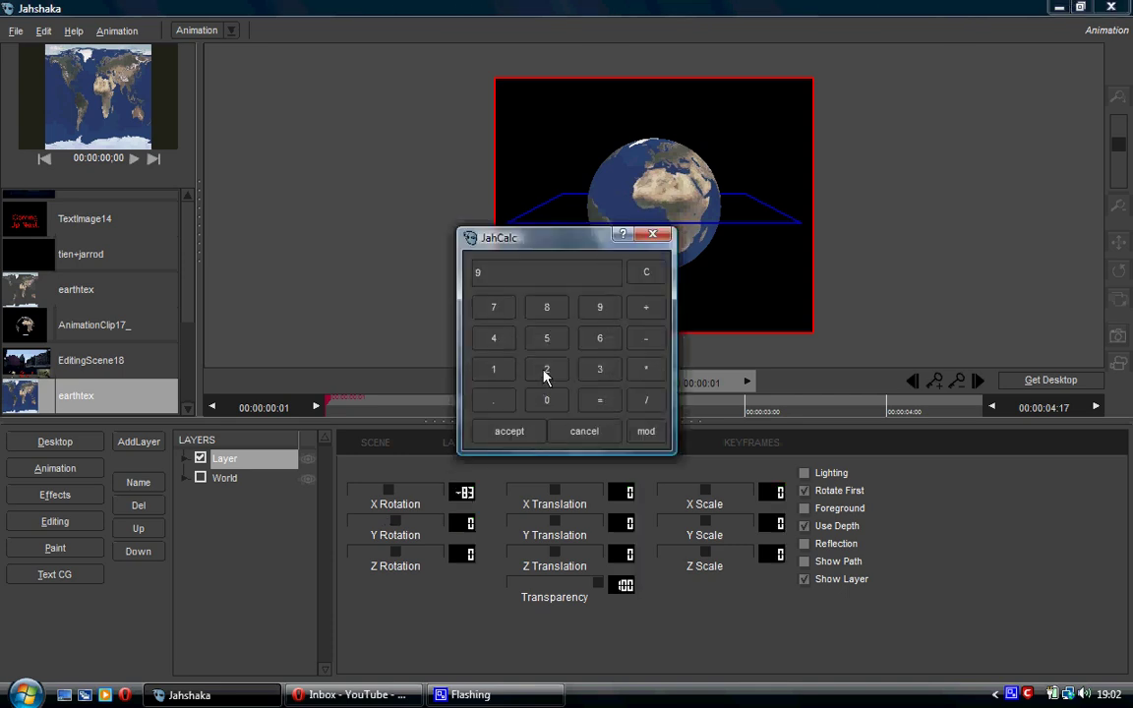
click(514, 432)
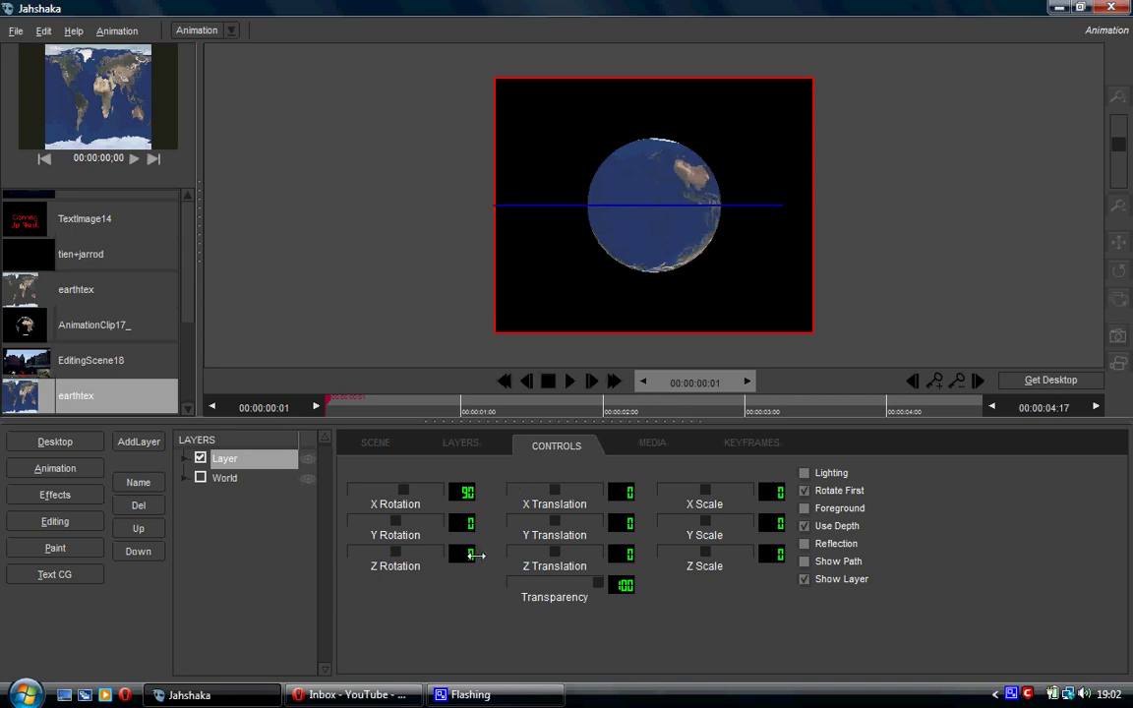
drag(476, 555, 582, 546)
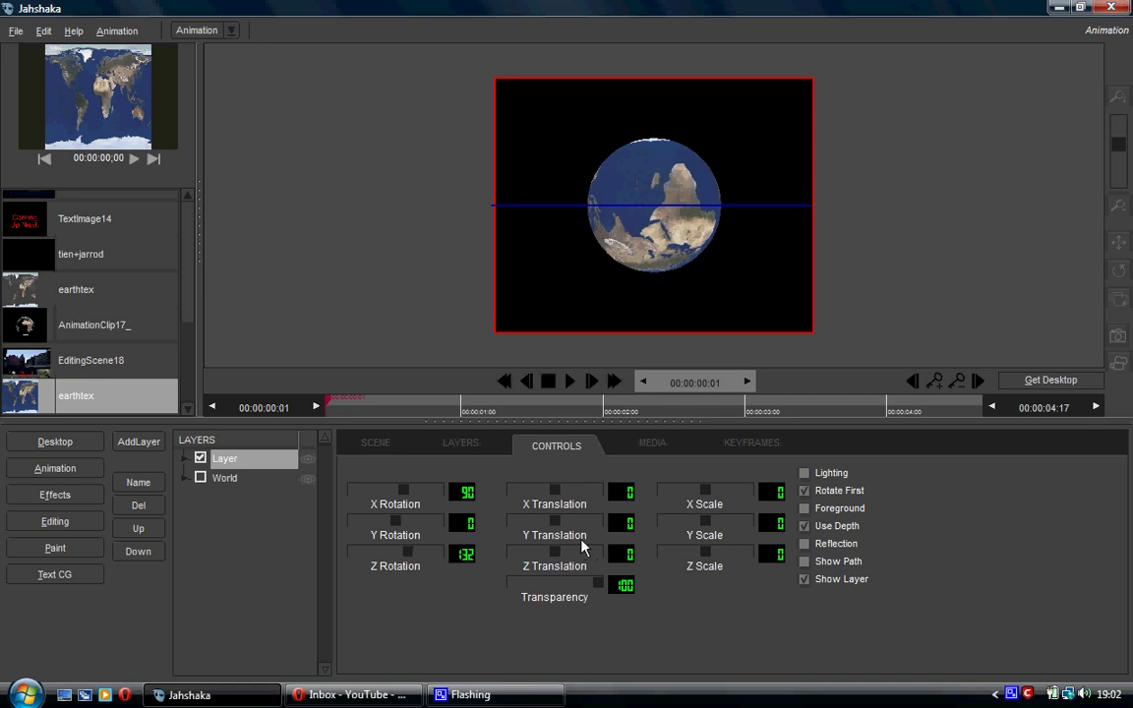
mouse_move(464, 492)
mouse_down()
mouse_move(374, 522)
mouse_move(279, 528)
mouse_move(455, 492)
mouse_up()
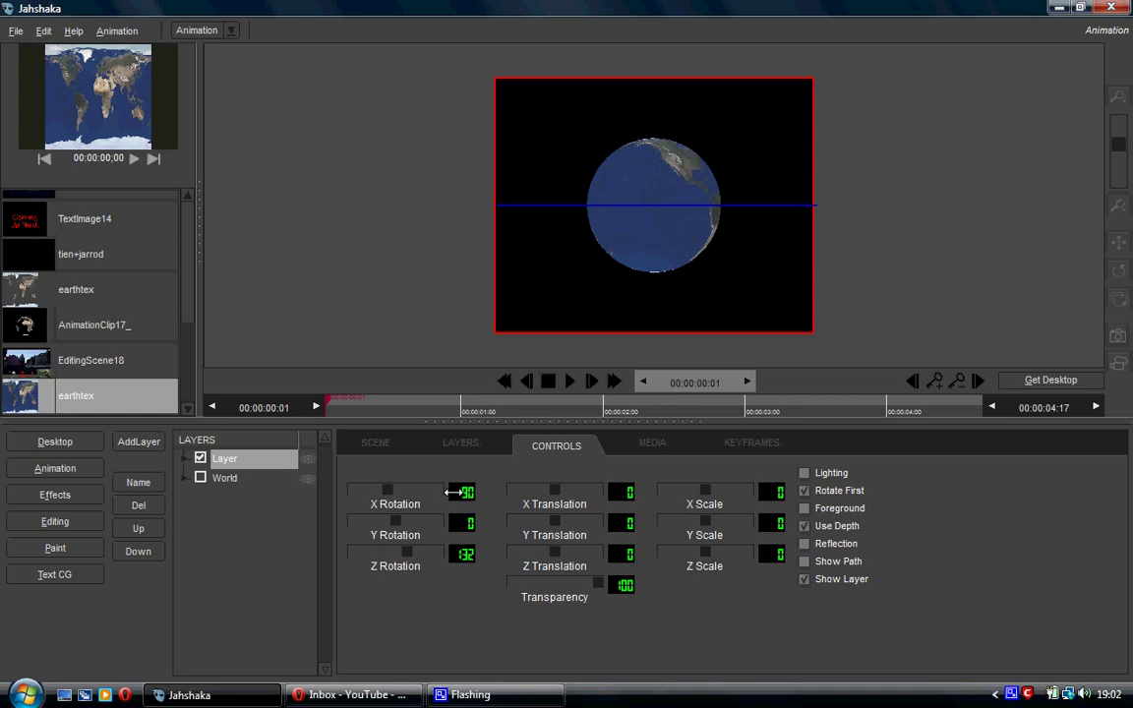
drag(406, 552, 689, 556)
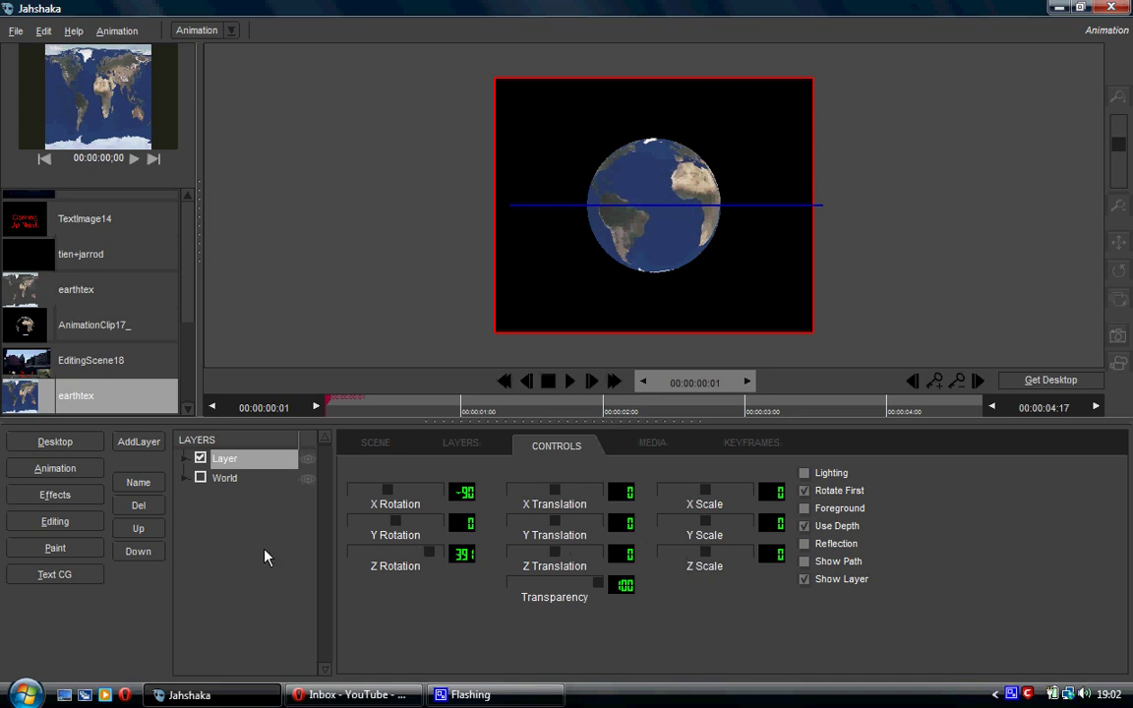
Step: Empty the editing project and drag EditingScene18 onto the timeline
click(55, 522)
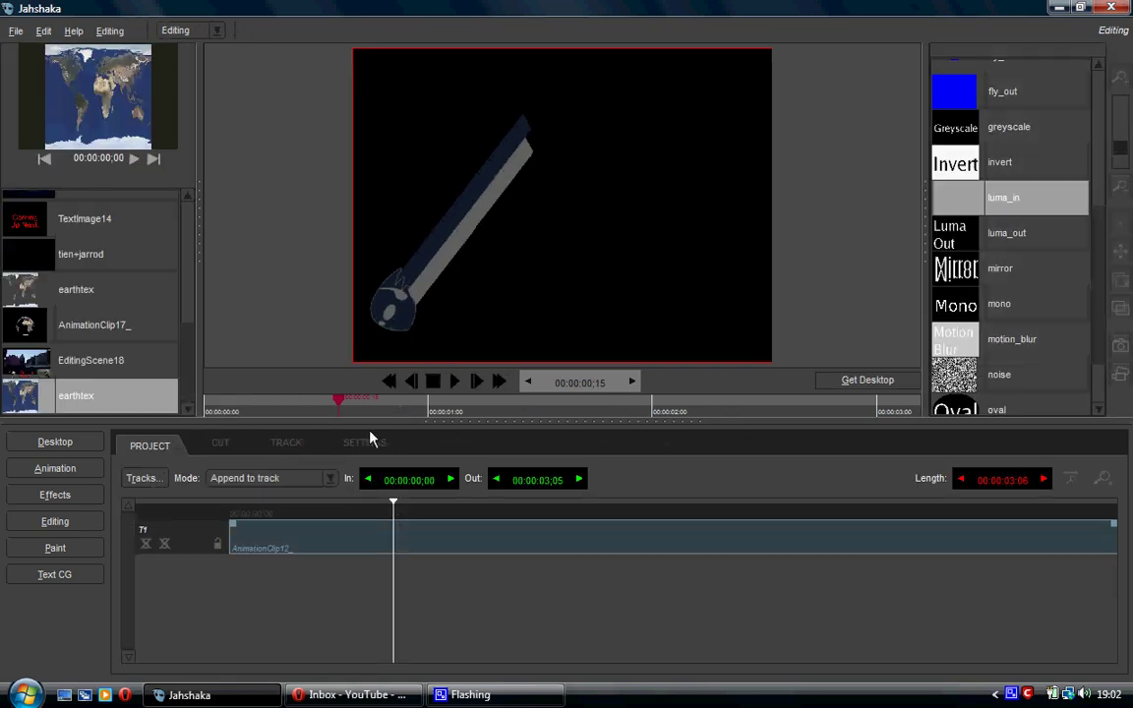
click(218, 484)
click(167, 443)
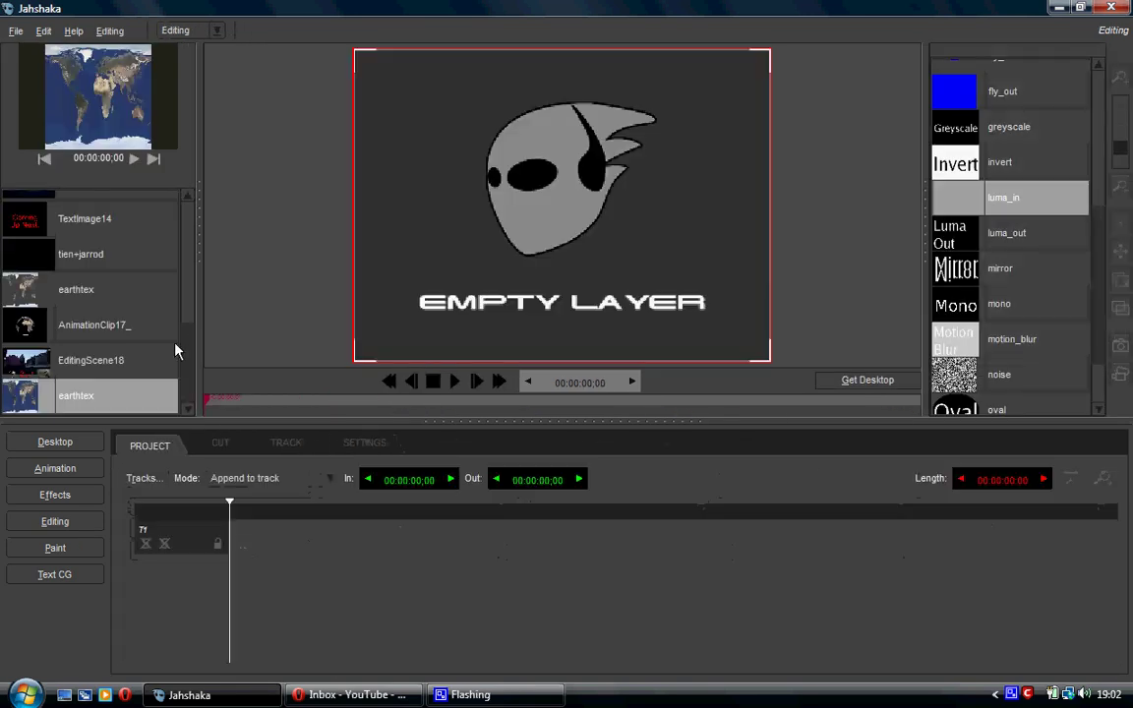
drag(150, 364, 290, 546)
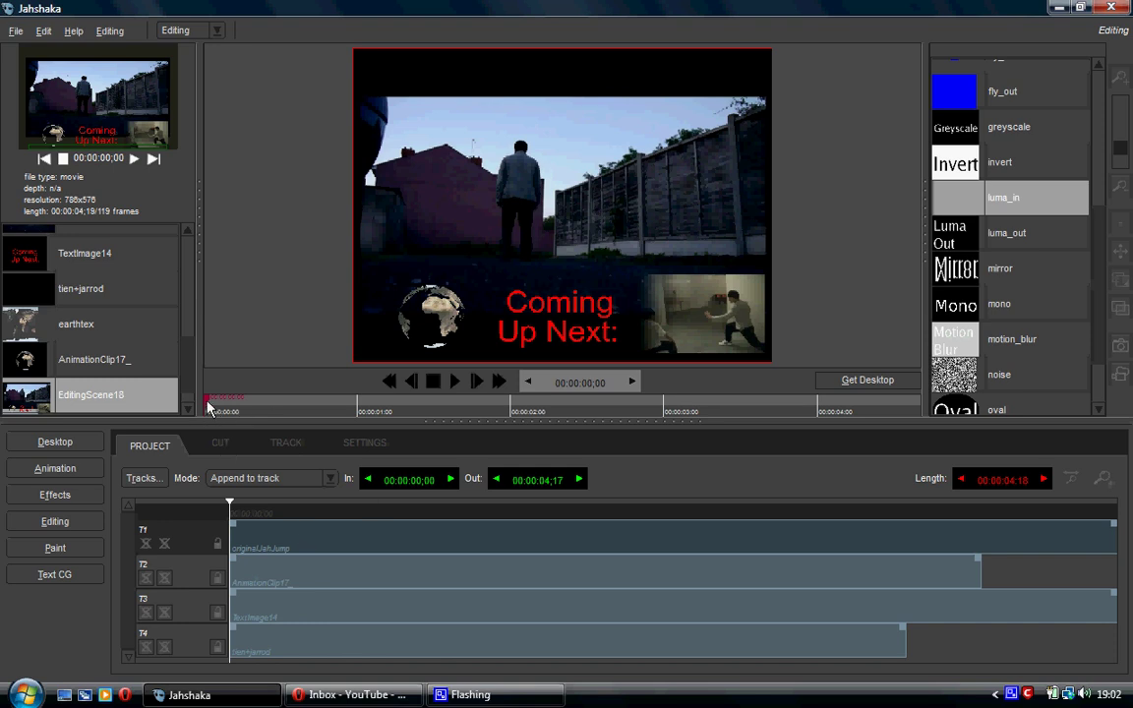
Step: Scrub the composite and inspect the AnimationClip17_, TextImage14 and fight-clip tracks on T2–T4
drag(208, 407, 506, 406)
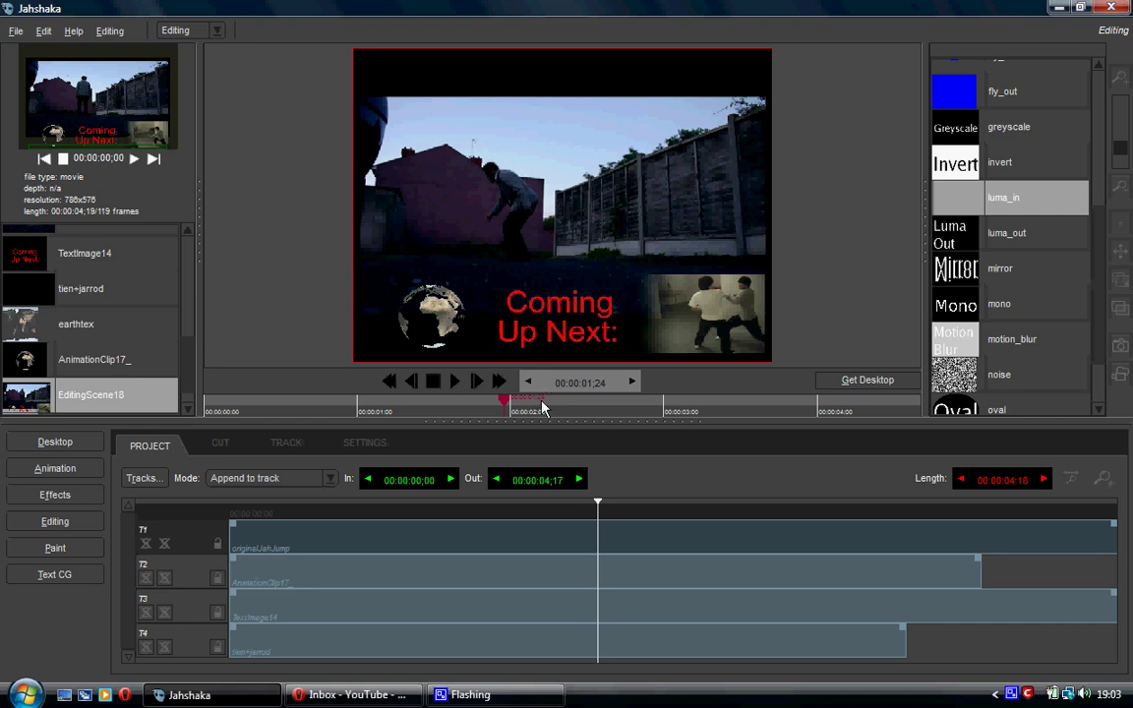
drag(521, 409, 448, 401)
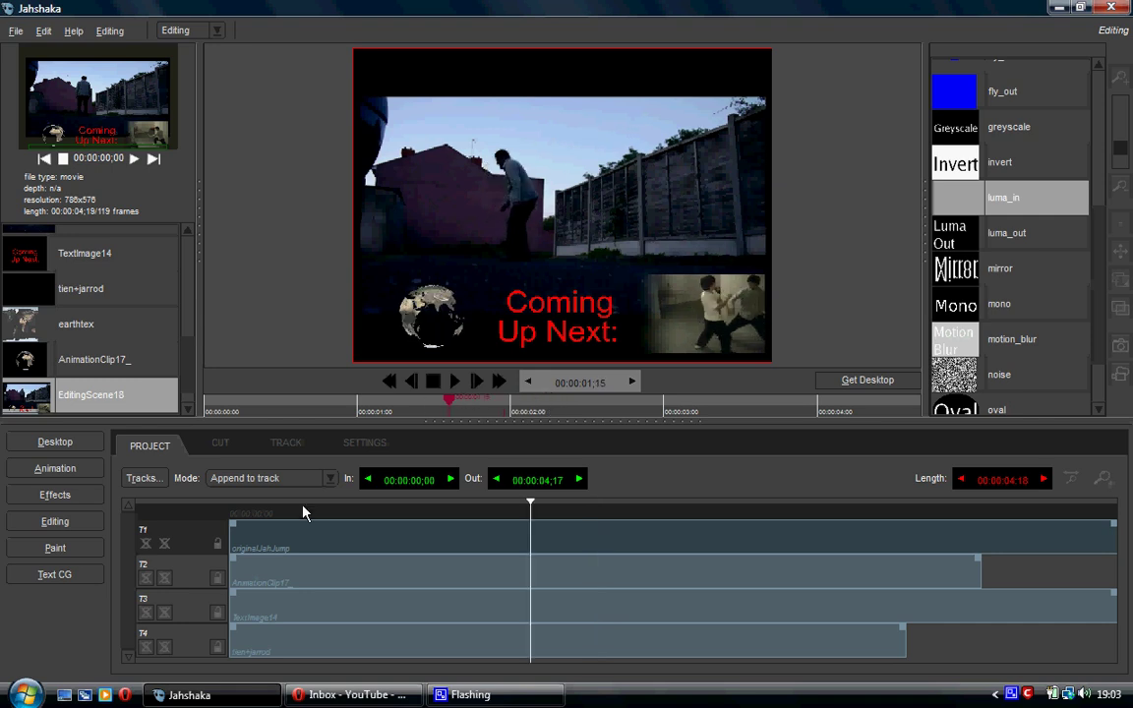
click(315, 589)
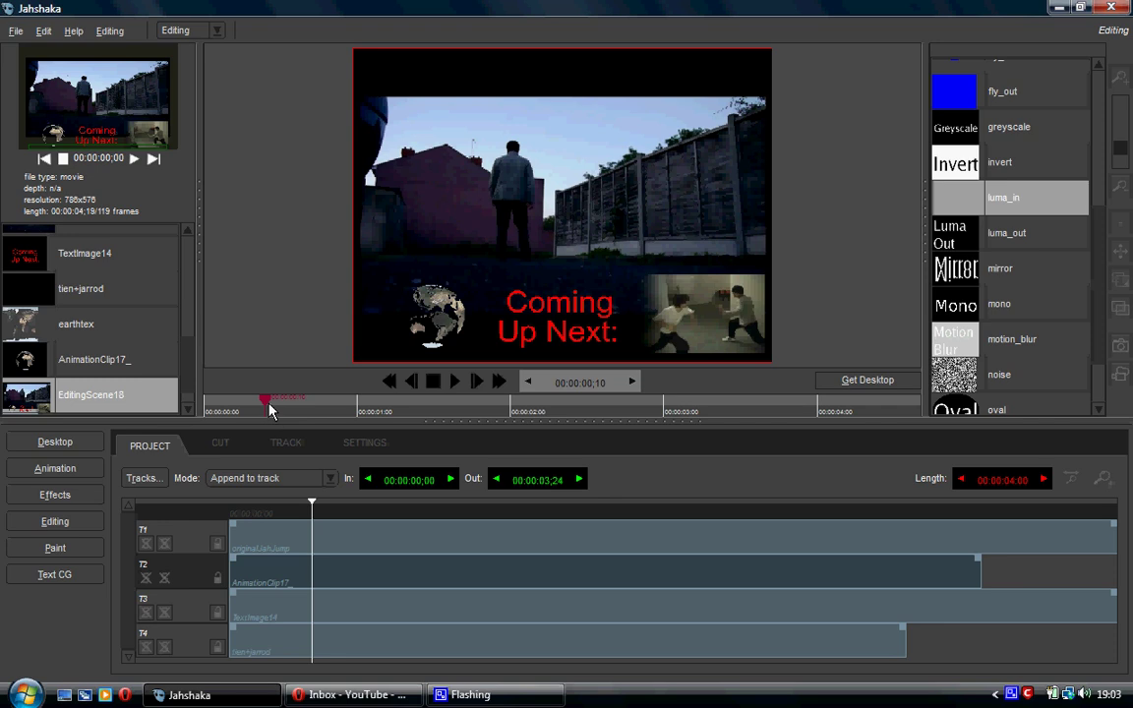
key(Left)
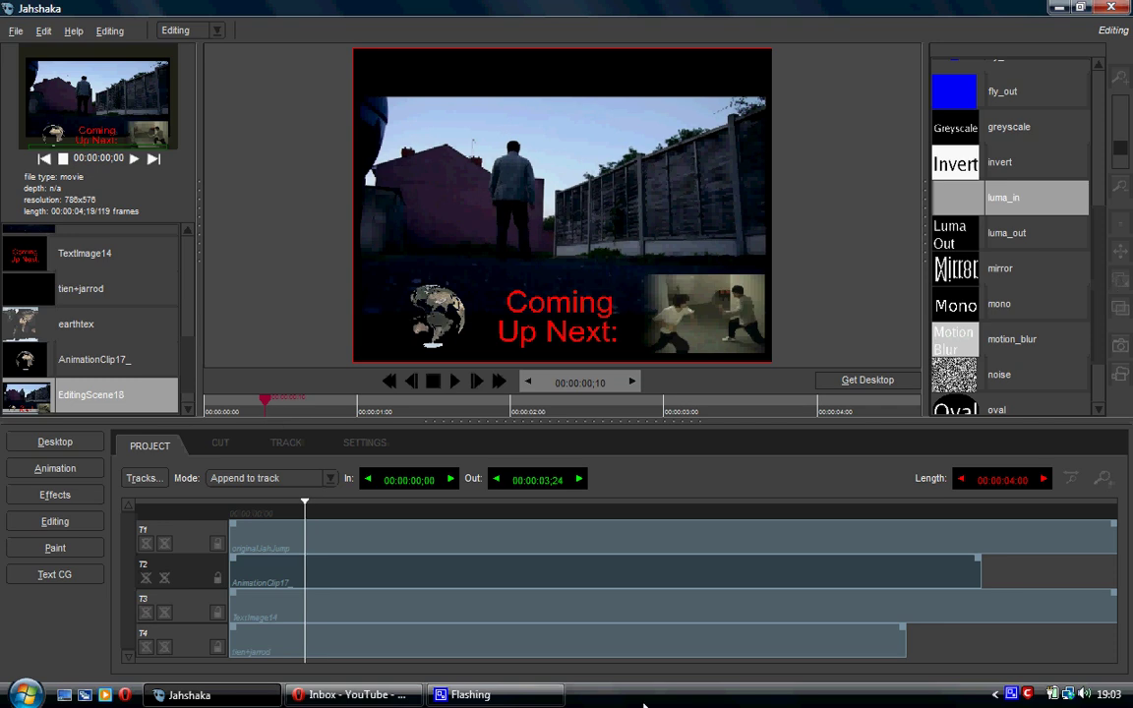
click(248, 616)
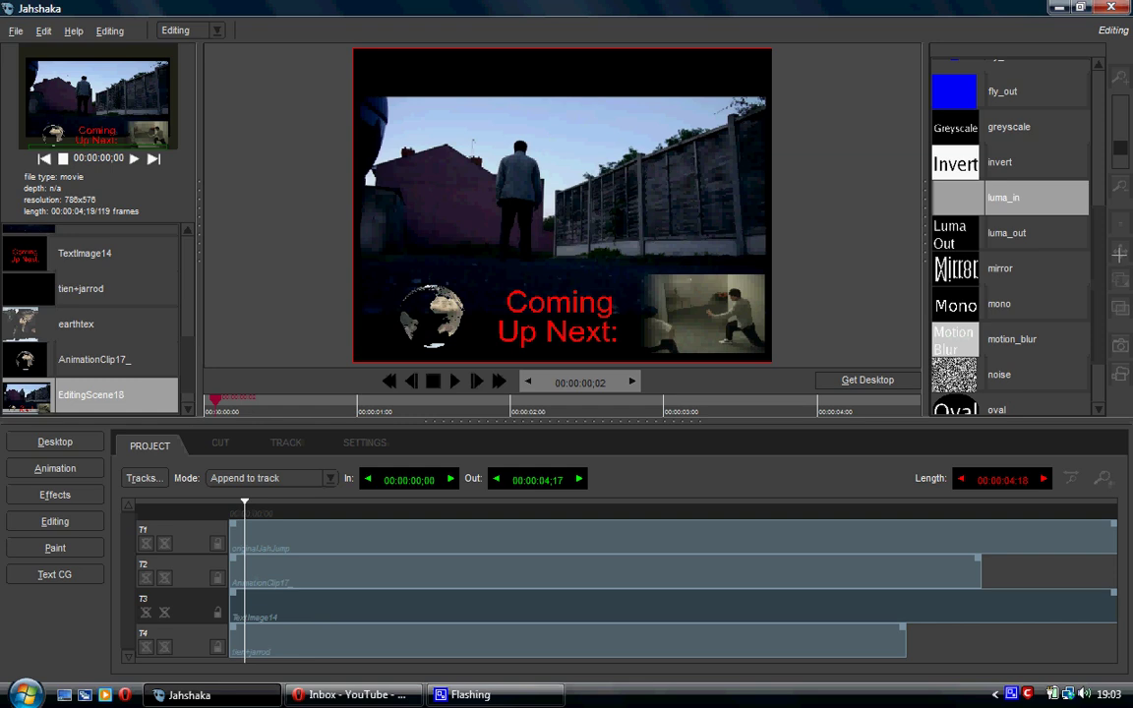
click(322, 651)
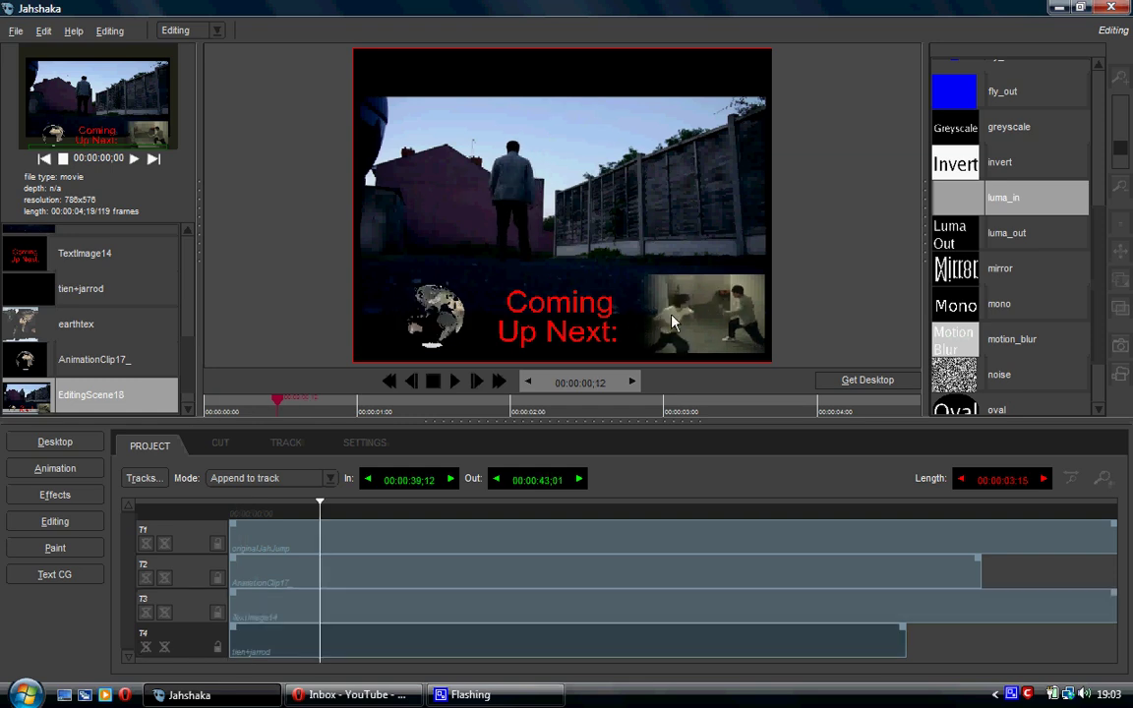
click(223, 445)
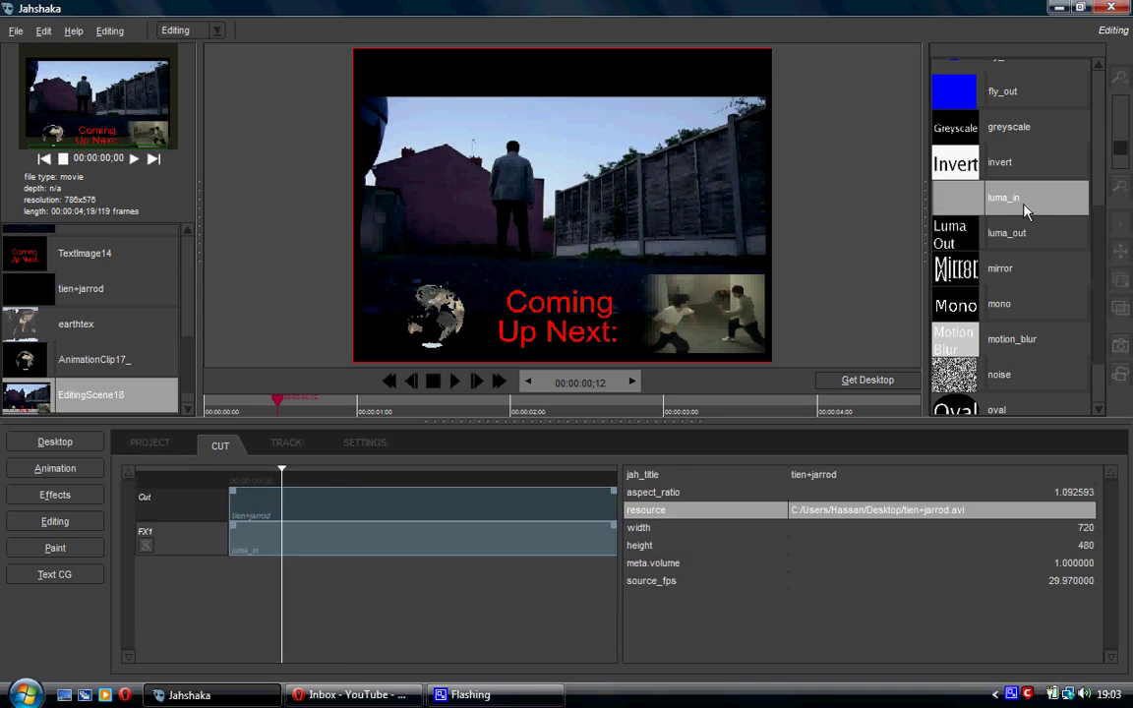
click(394, 544)
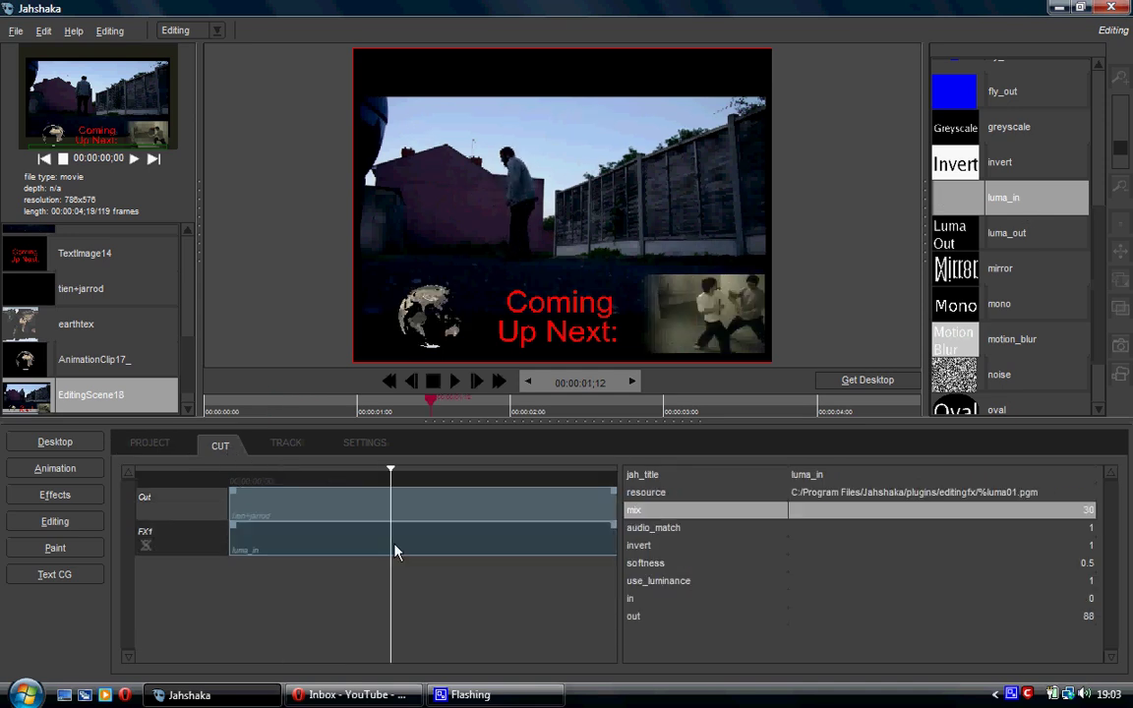
click(260, 542)
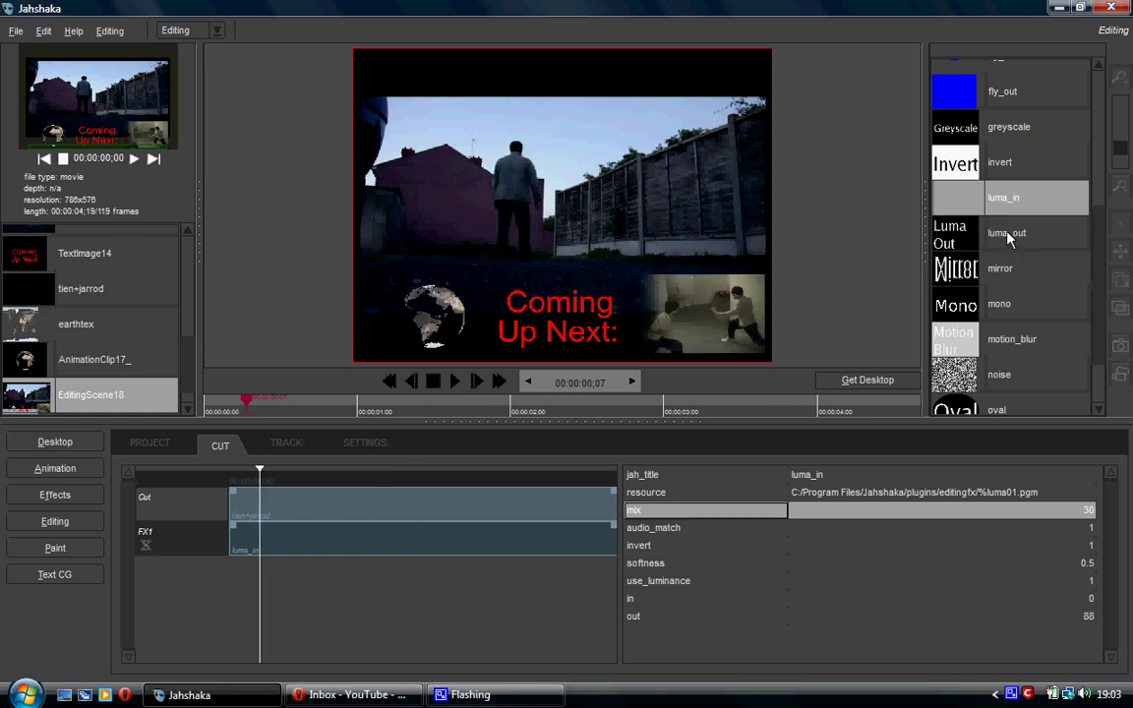
drag(1009, 233, 583, 260)
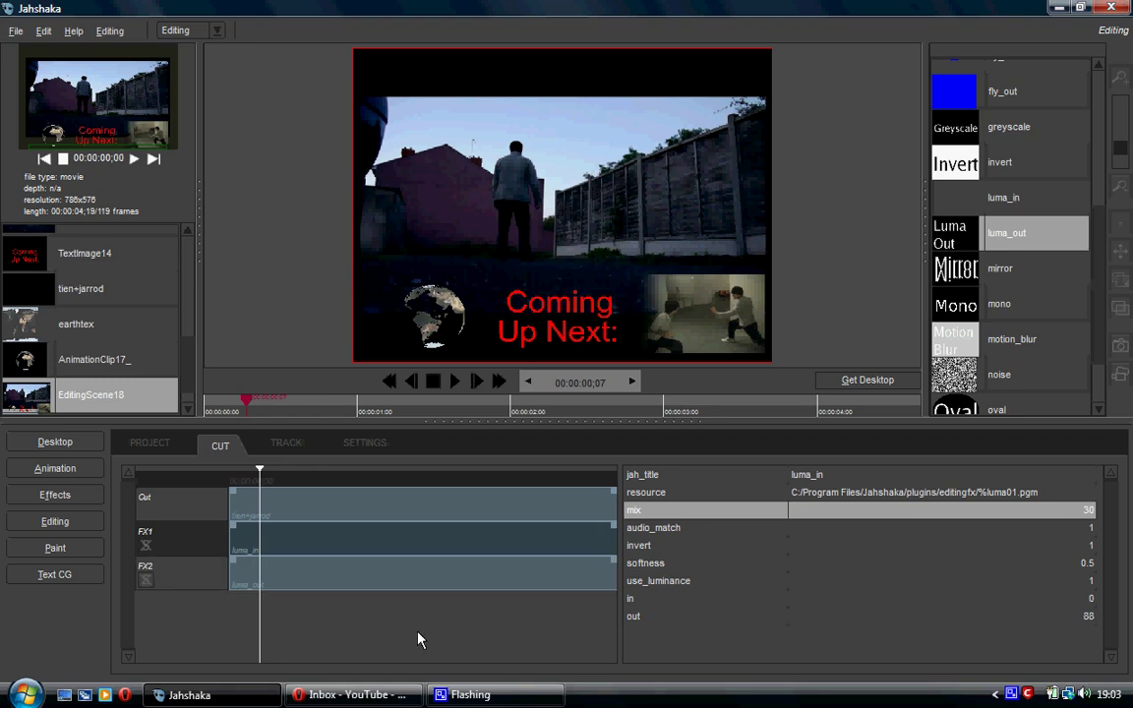
click(366, 579)
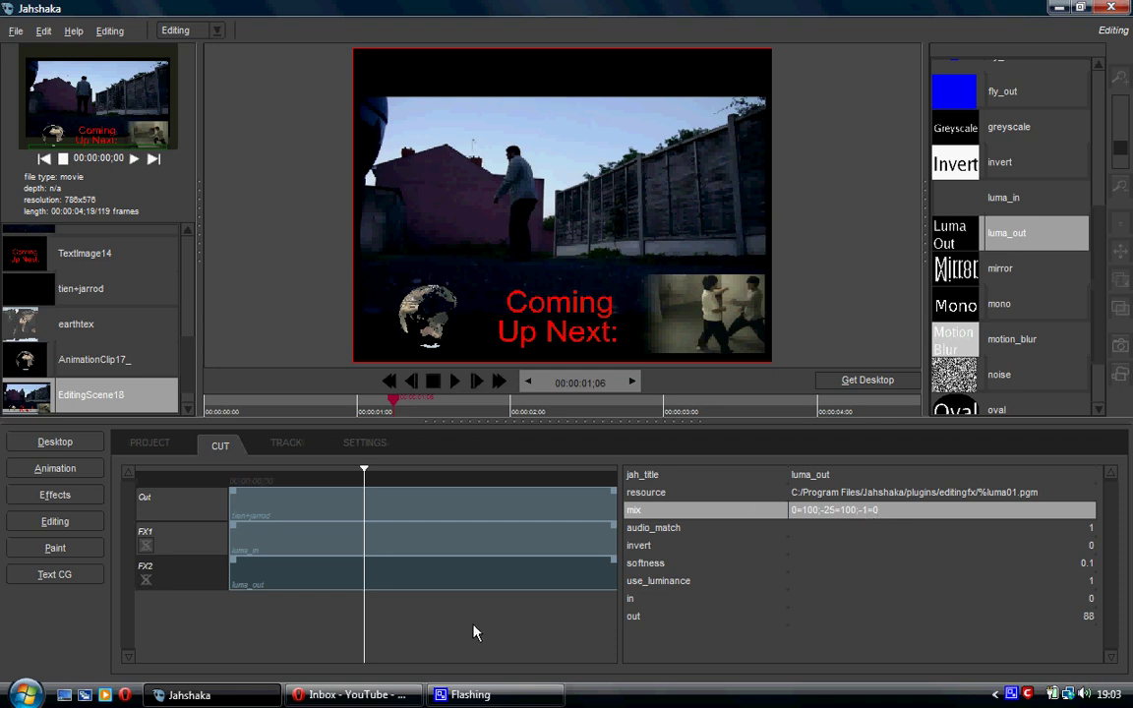
click(462, 537)
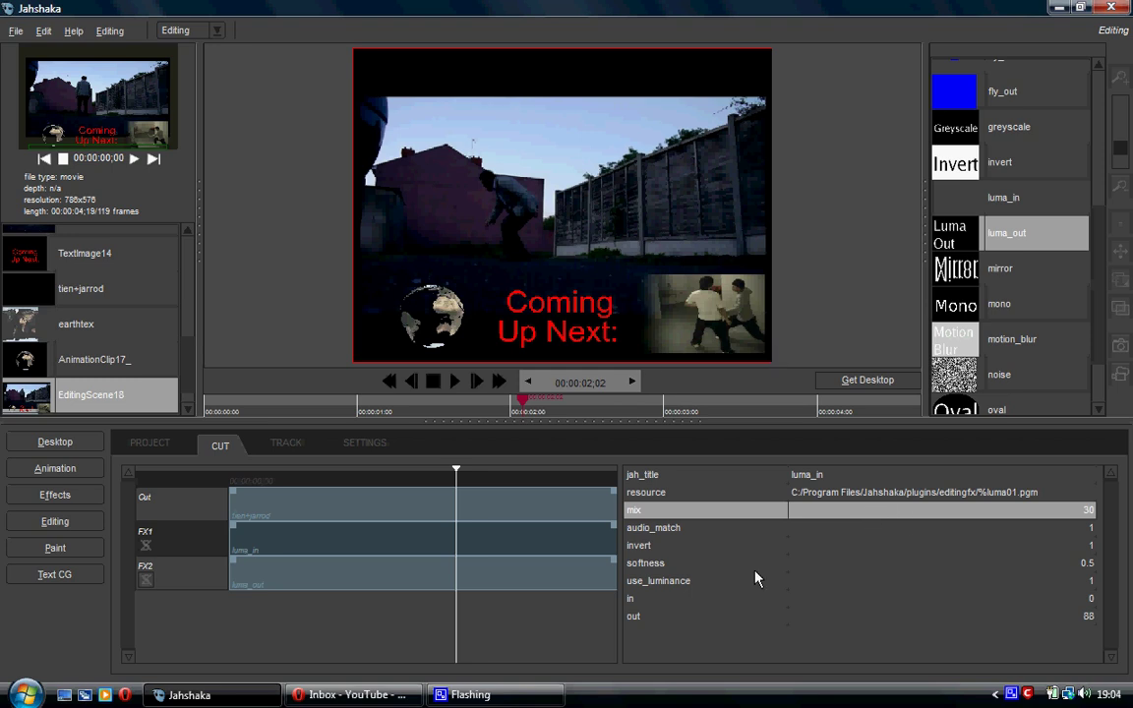
click(875, 569)
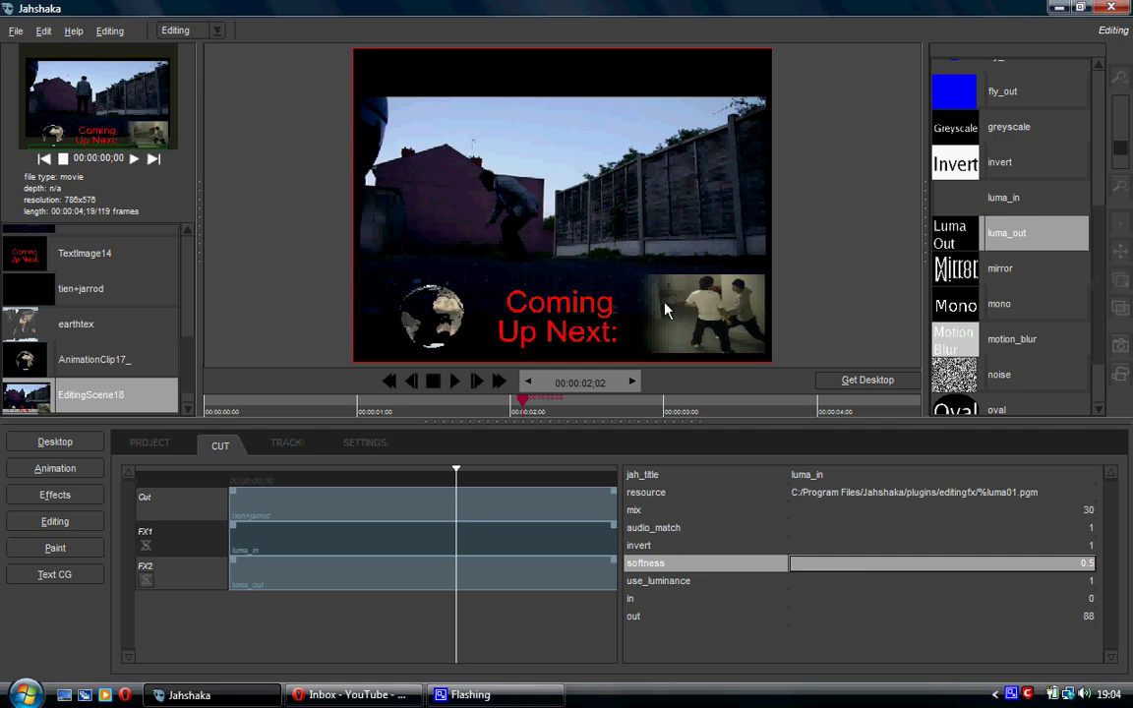
click(438, 580)
key(Delete)
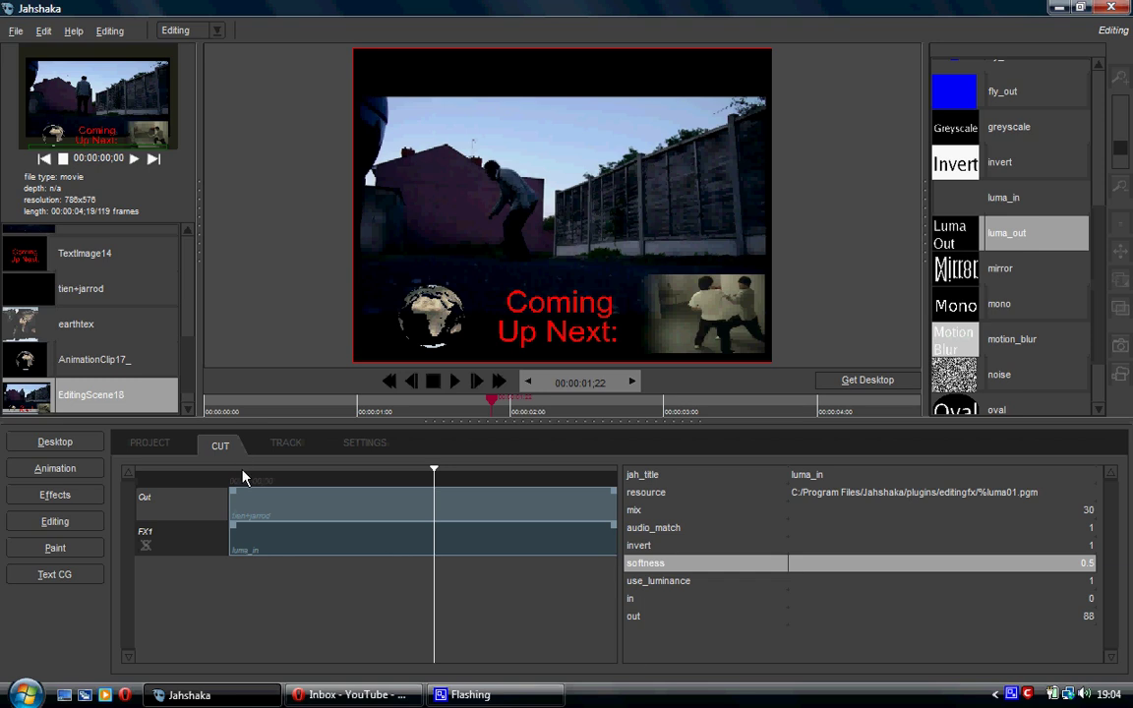
click(155, 444)
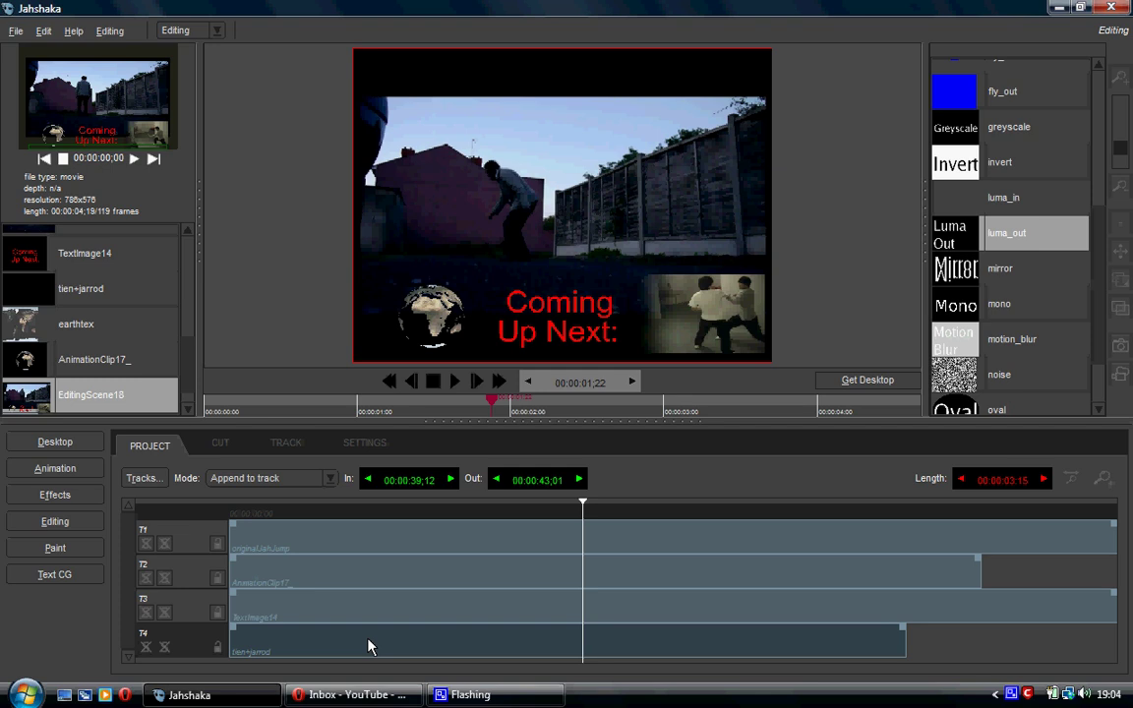
click(55, 469)
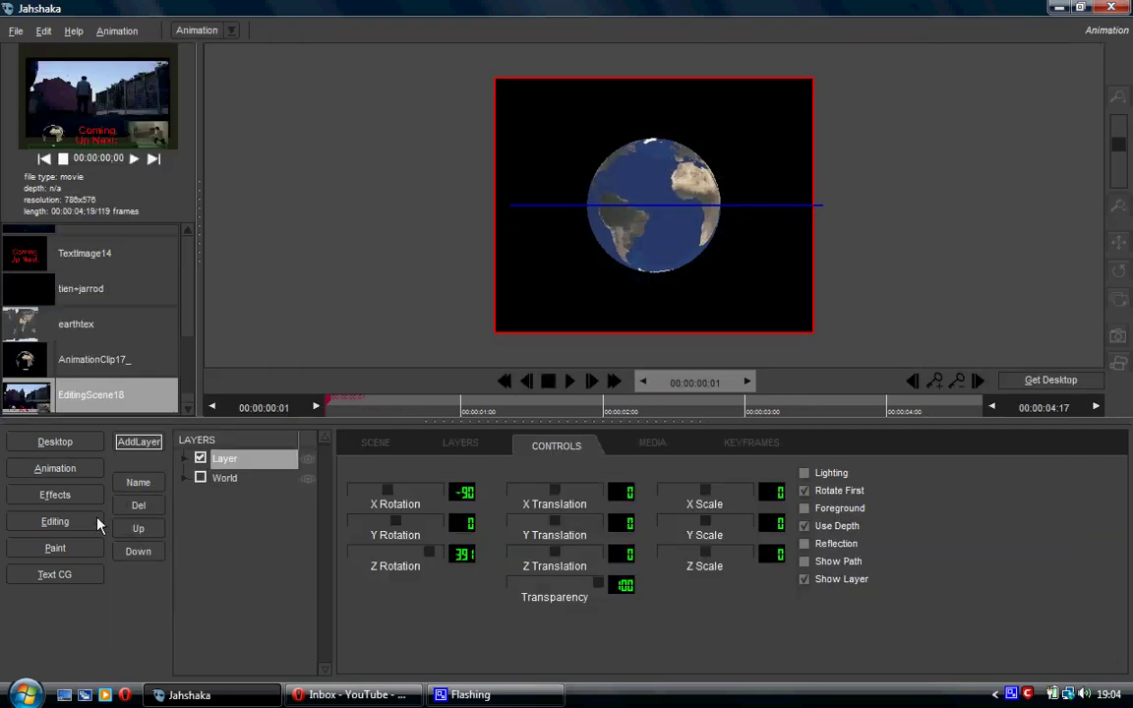
click(97, 522)
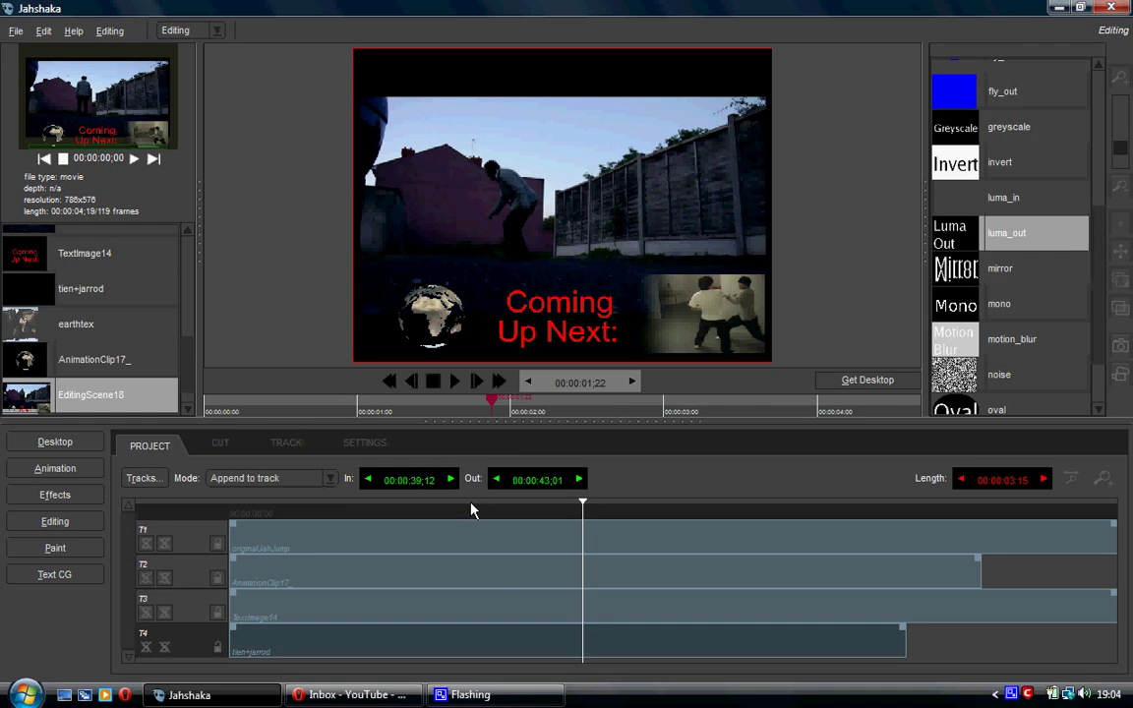
mouse_move(495, 697)
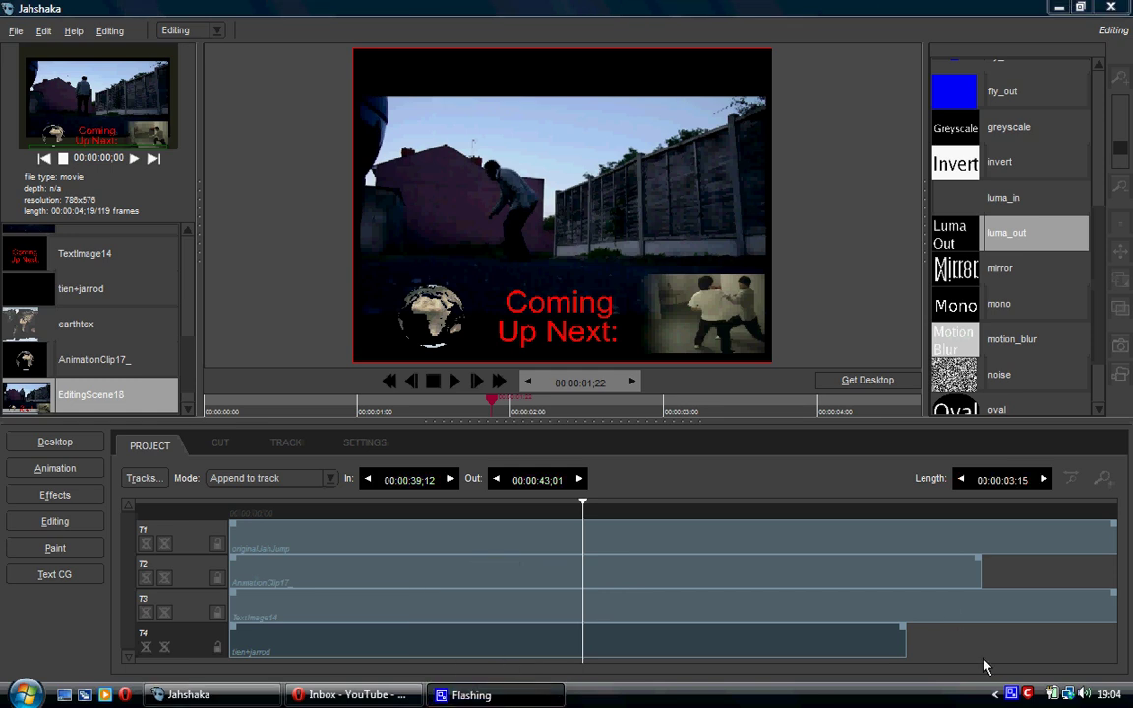
right_click(1011, 697)
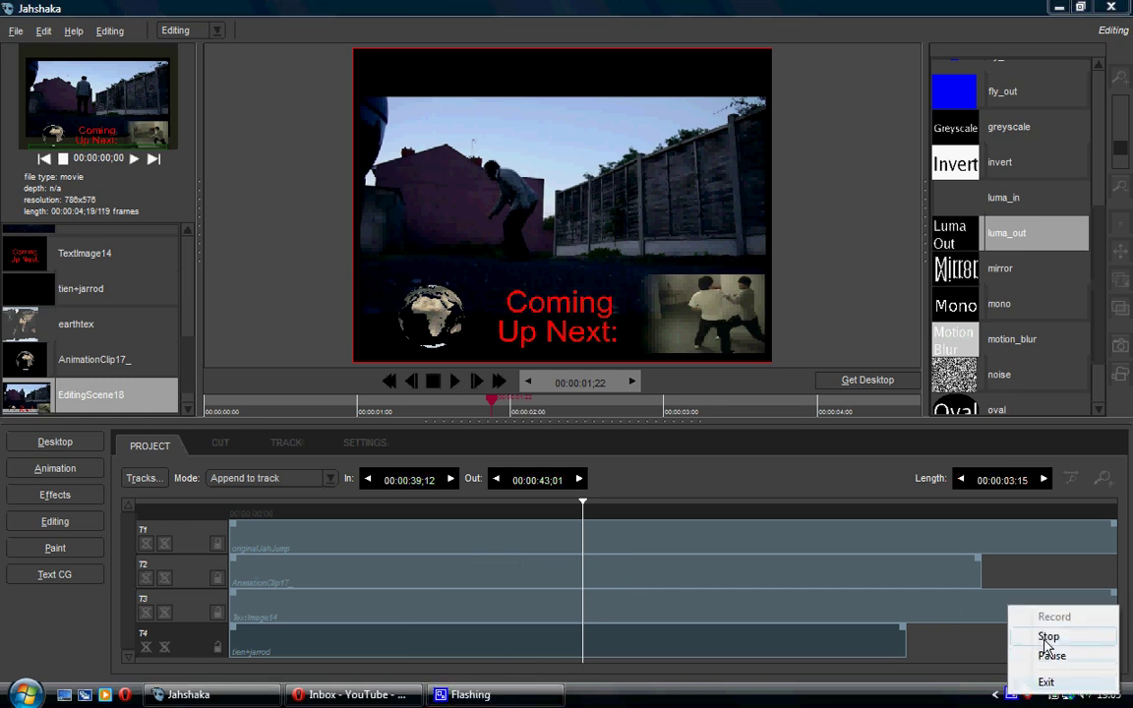